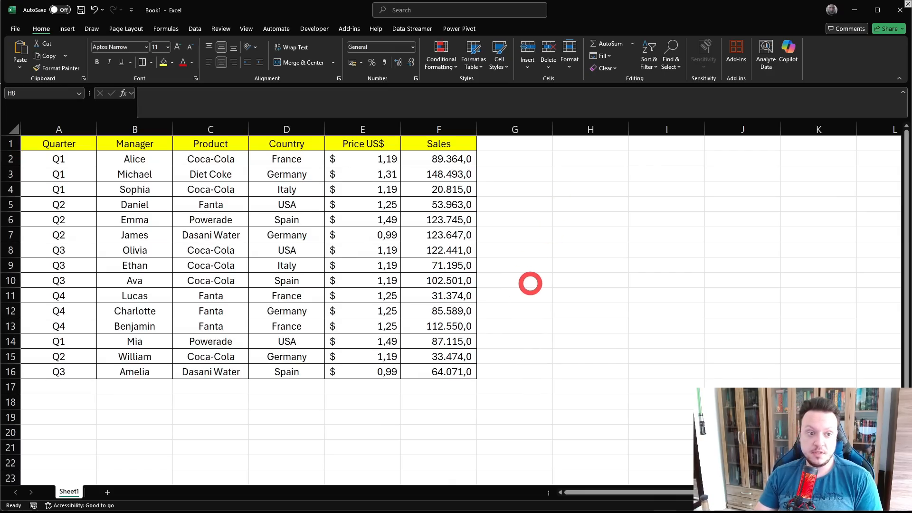
# Create a PivotTable from A1:F16 at H11 on the existing worksheet, with Country as rows and Sum of Sales as values
pyautogui.click(80, 147)
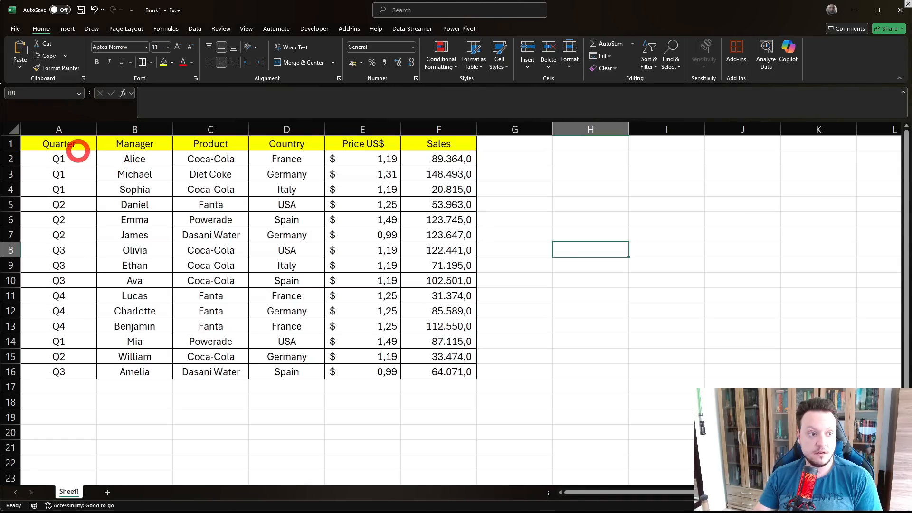
pyautogui.moveTo(79, 147); pyautogui.dragTo(438, 370)
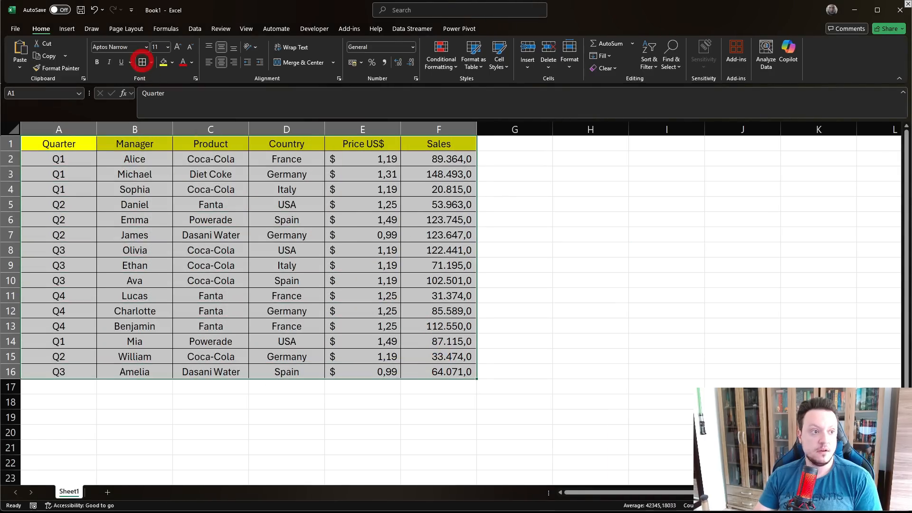
pyautogui.click(65, 29)
pyautogui.click(26, 48)
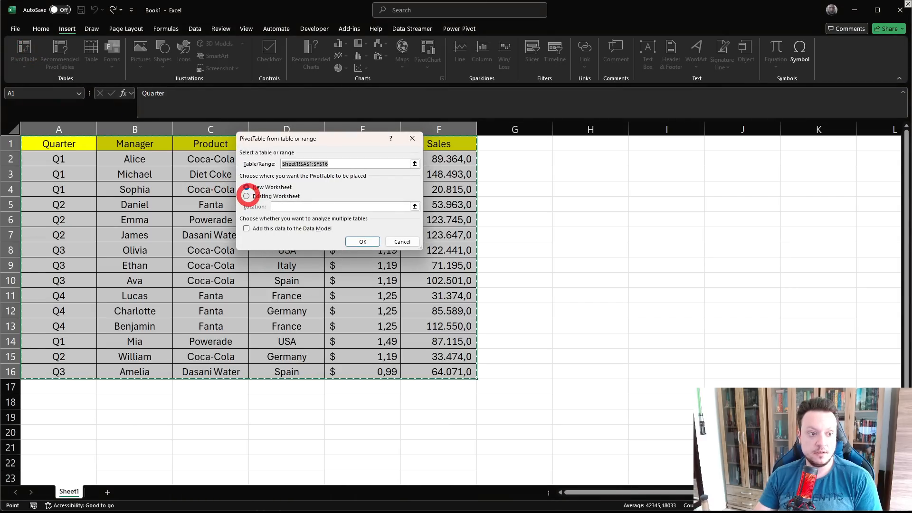
pyautogui.click(247, 196)
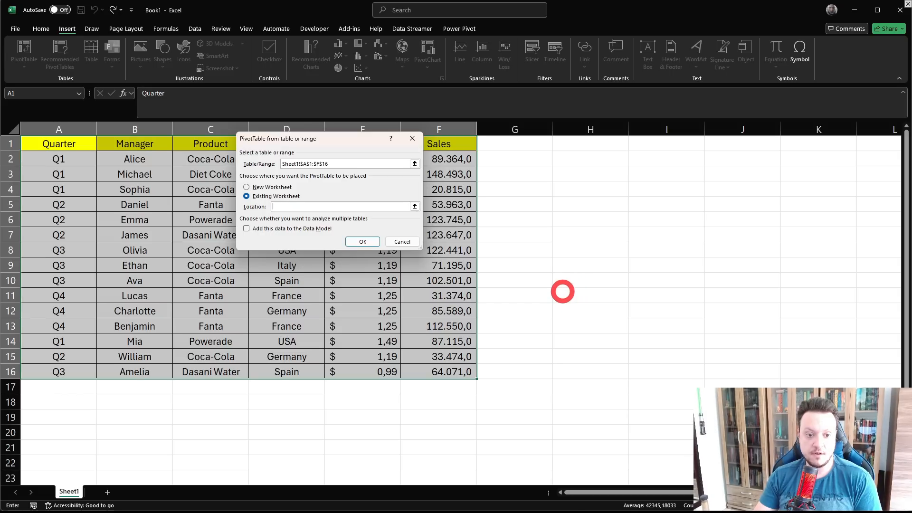
pyautogui.moveTo(563, 291); pyautogui.dragTo(685, 350)
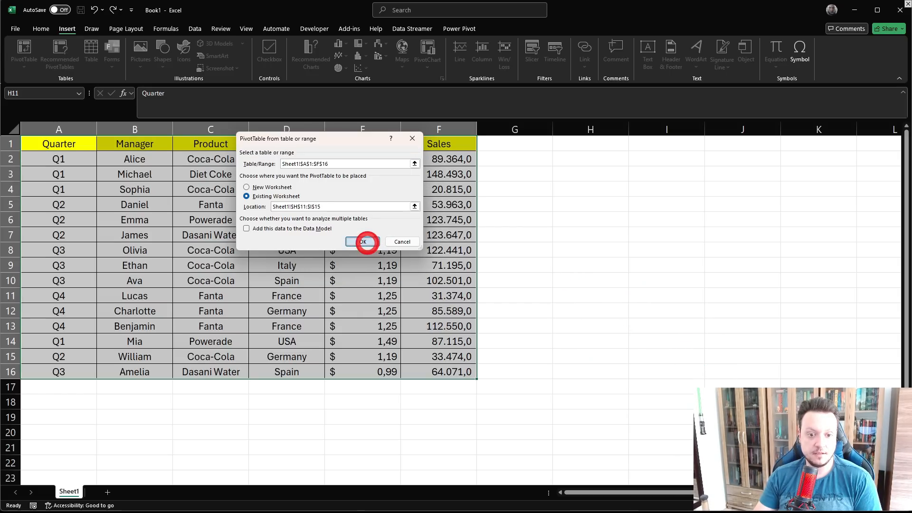
pyautogui.click(363, 241)
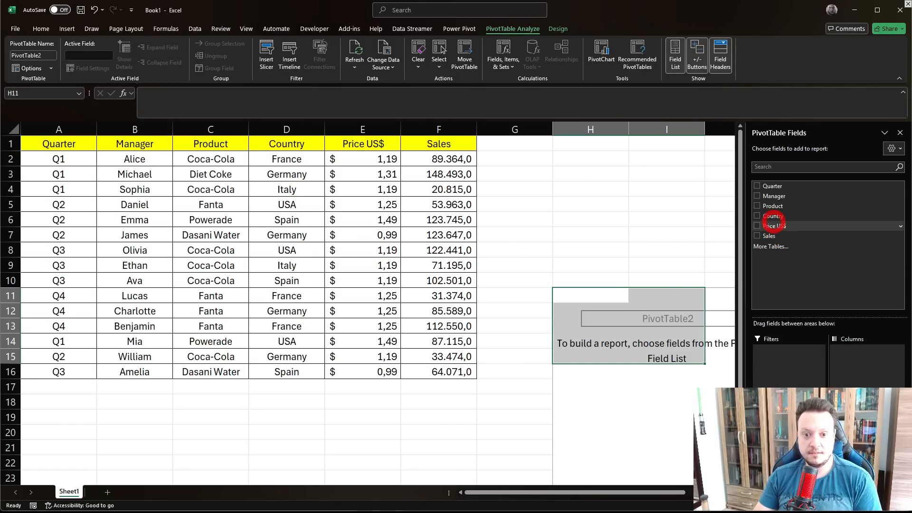
pyautogui.moveTo(773, 217); pyautogui.dragTo(789, 427)
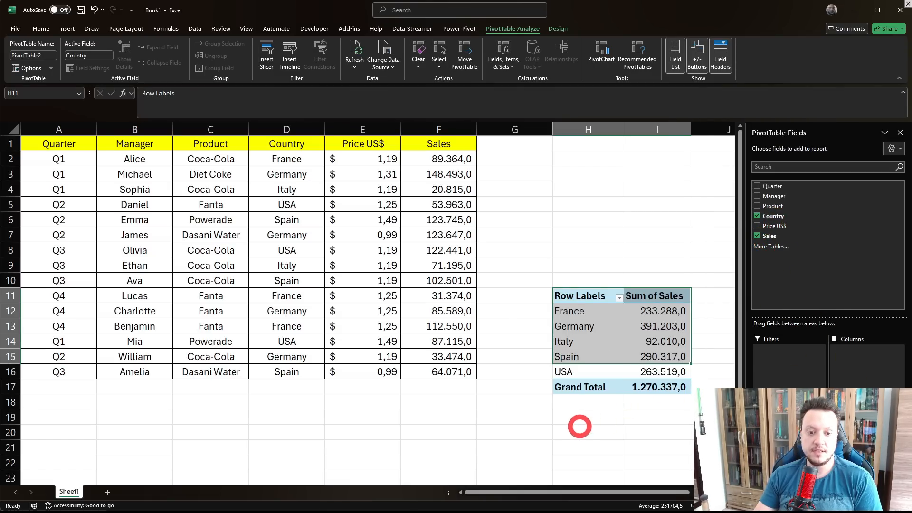
pyautogui.click(567, 417)
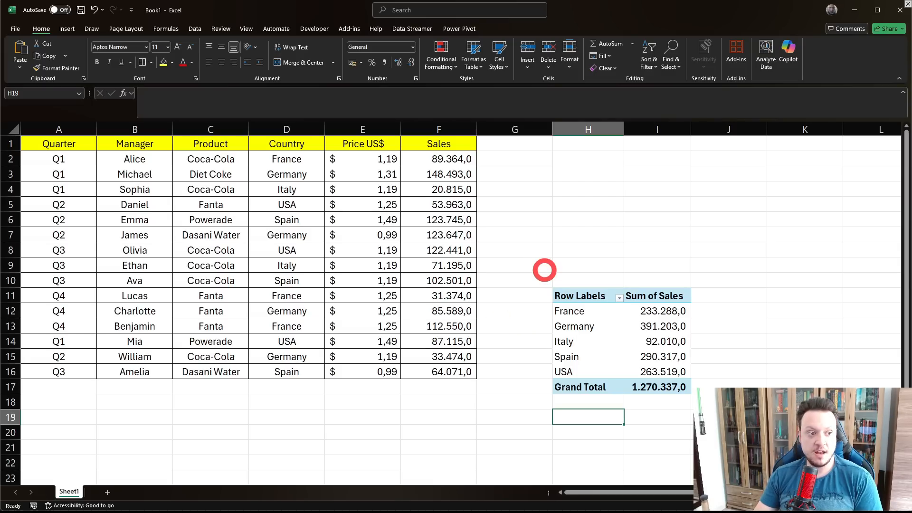
# Change the sales figure in cell F2 to 893640000
pyautogui.click(441, 159)
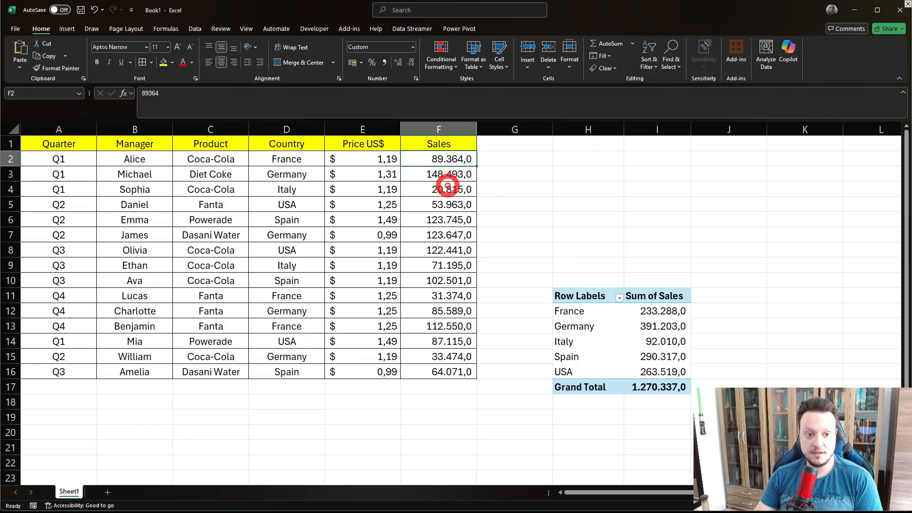
pyautogui.click(162, 93)
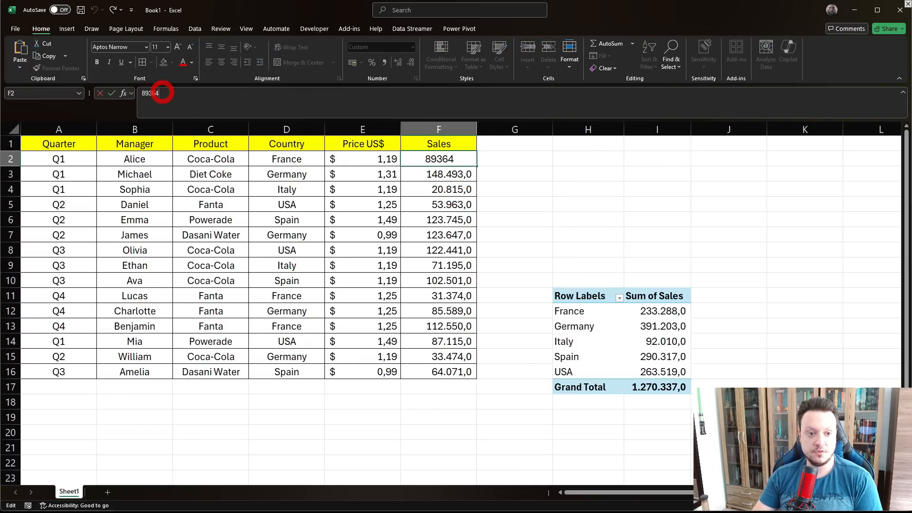
pyautogui.write('0000')
pyautogui.press('Return')
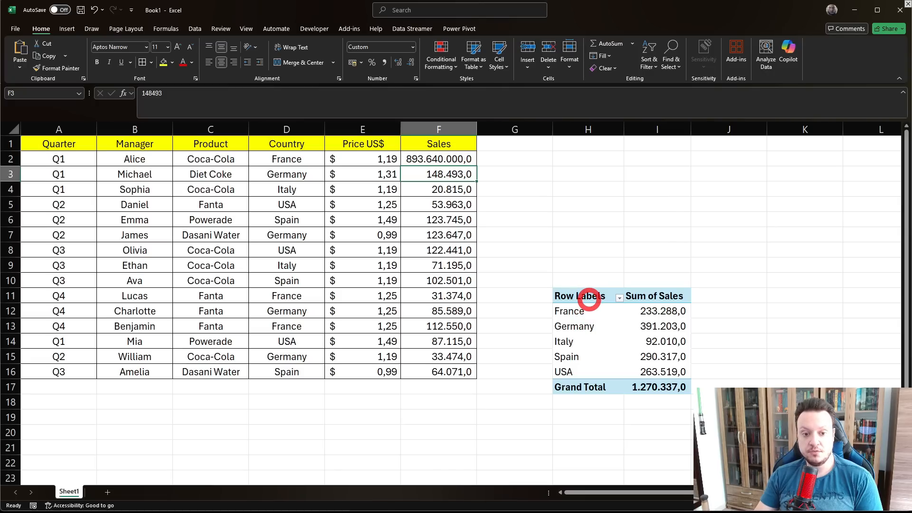
# Refresh the PivotTable so it picks up the changed sales figure for France
pyautogui.click(589, 299)
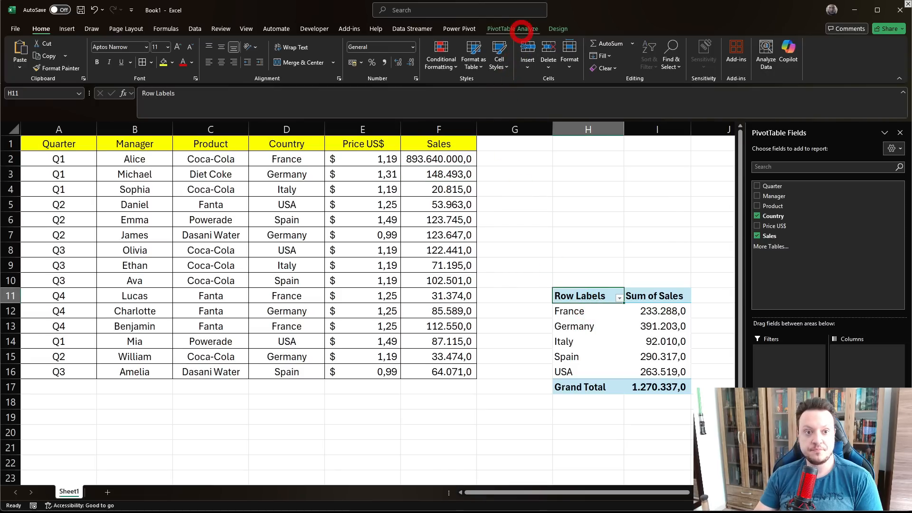
pyautogui.click(521, 29)
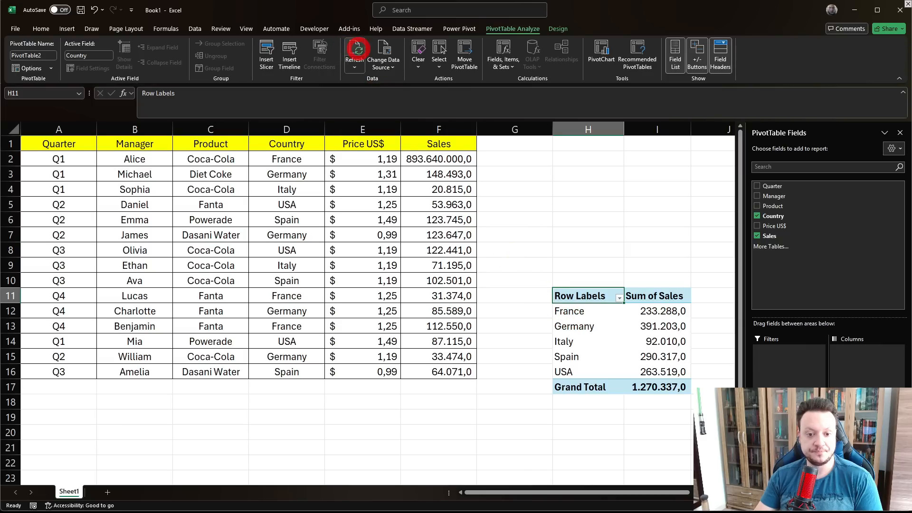
pyautogui.click(358, 49)
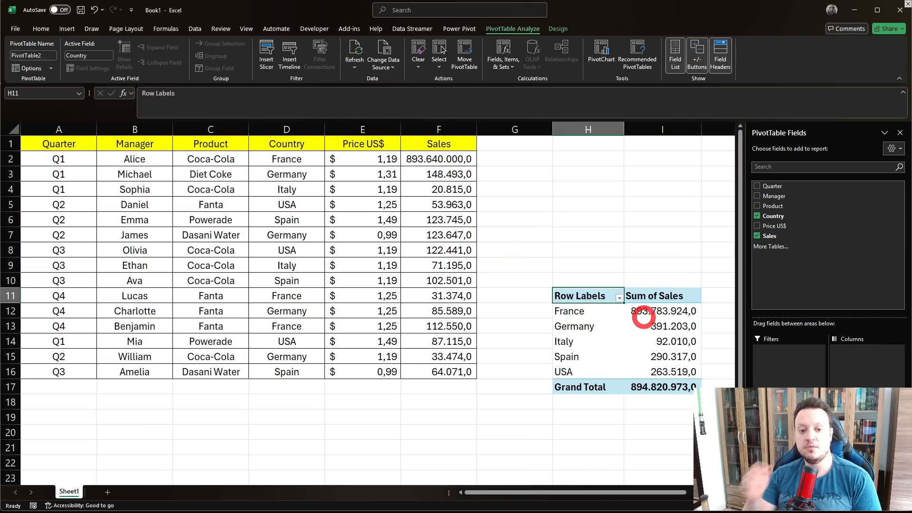
pyautogui.moveTo(644, 319)
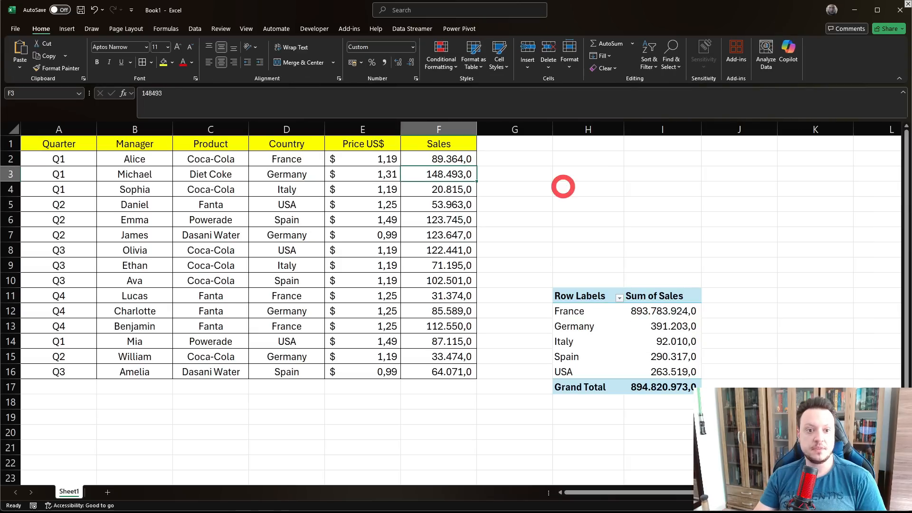
# Refresh the PivotTable again to match the restored sales figure in F2, and leave it by selecting cell H8
pyautogui.click(639, 314)
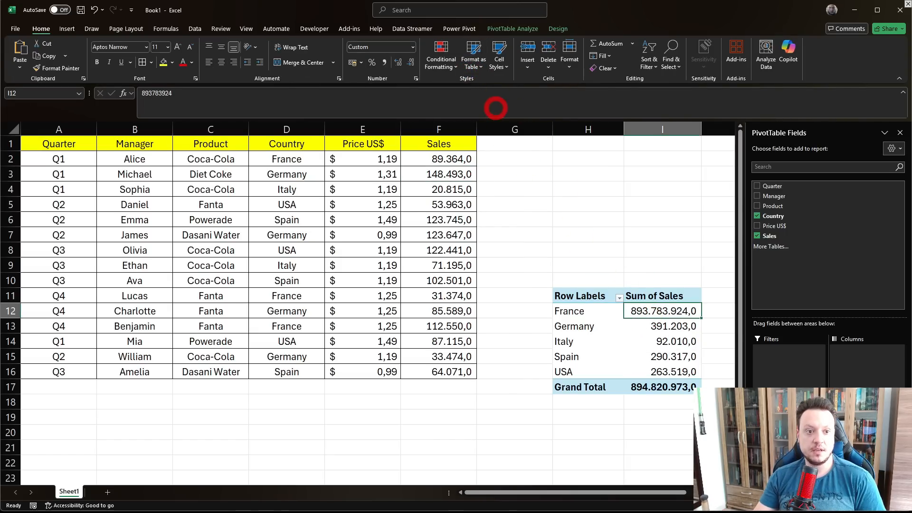
pyautogui.click(513, 28)
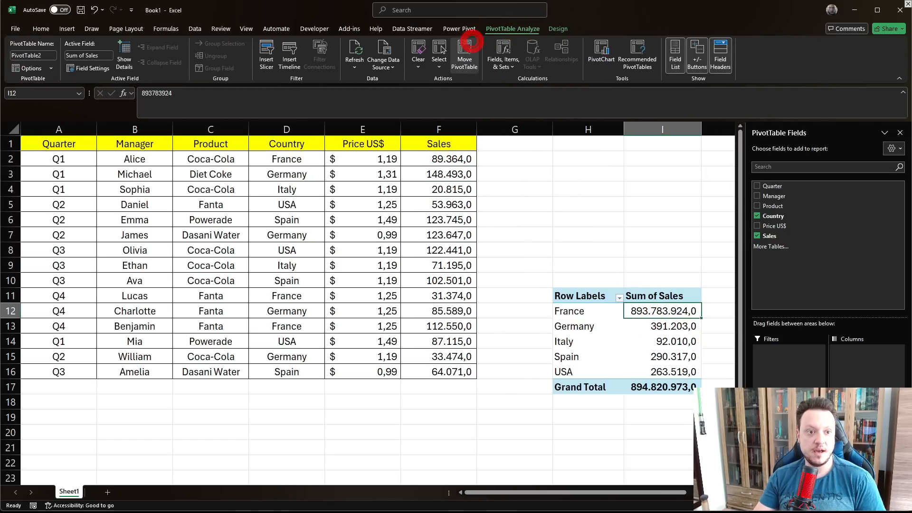
pyautogui.click(357, 45)
pyautogui.click(579, 253)
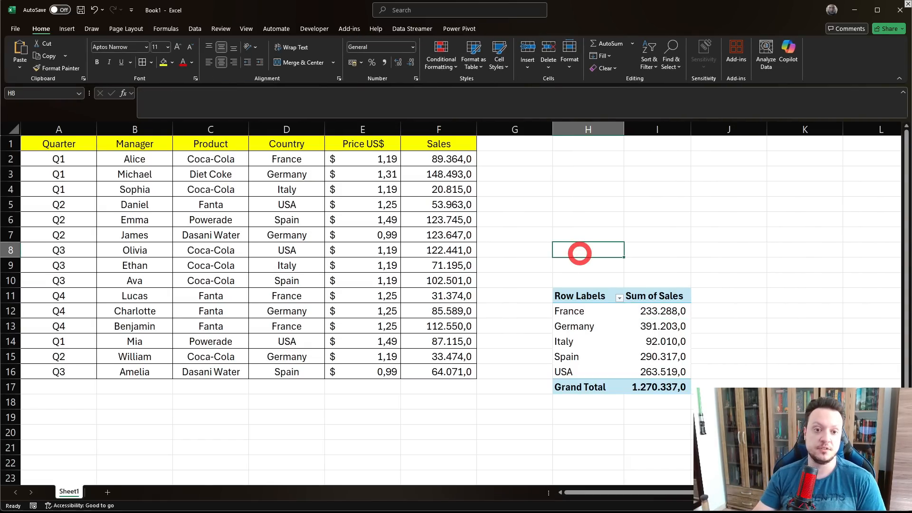
# Start a GROUPBY formula in cell H2 with the absolute Country range $D$1:$D$16 as the row fields
pyautogui.click(561, 158)
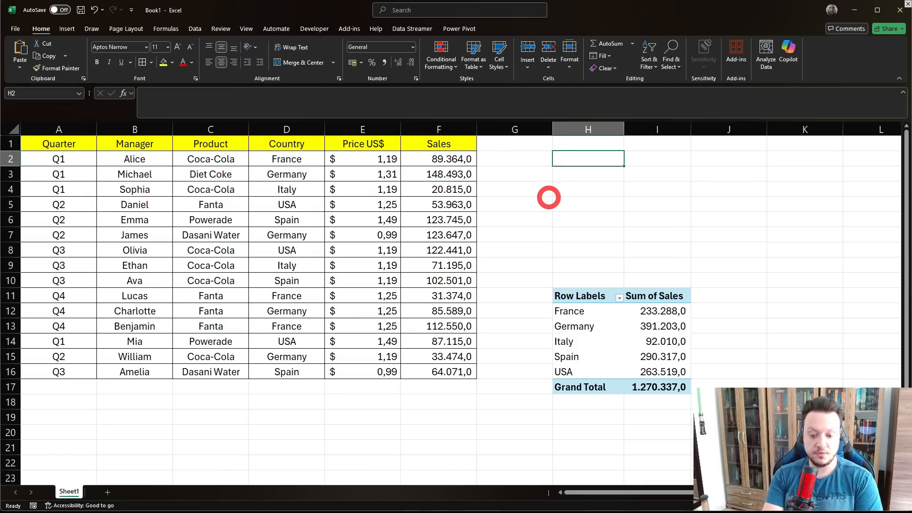
pyautogui.write('=GROU')
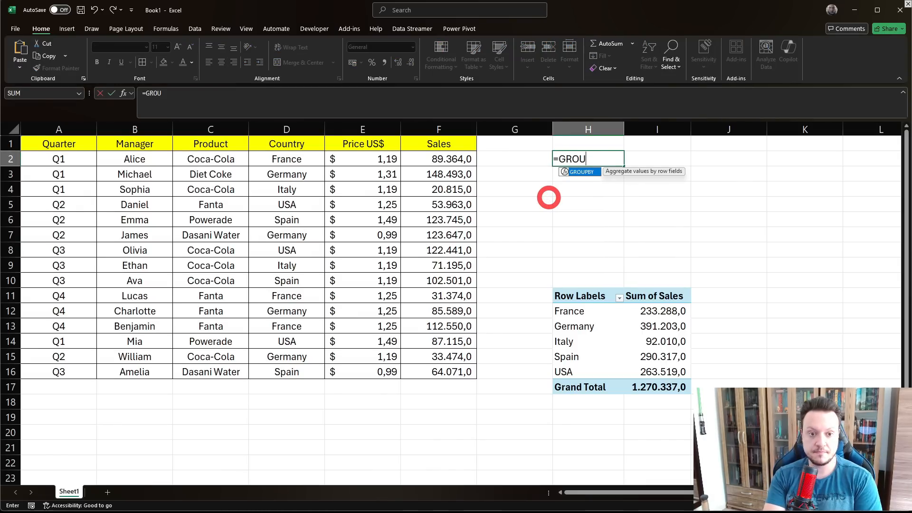
pyautogui.press('Tab')
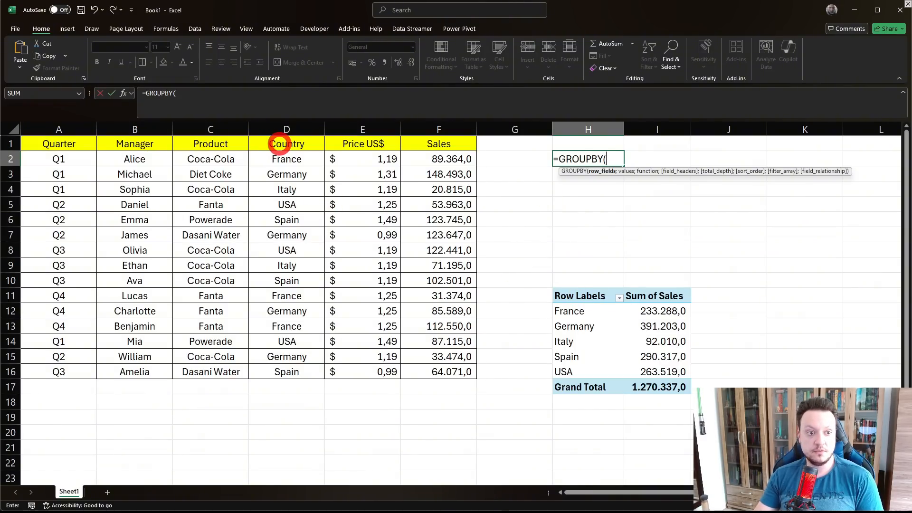
pyautogui.click(280, 145)
pyautogui.moveTo(280, 145); pyautogui.dragTo(284, 367)
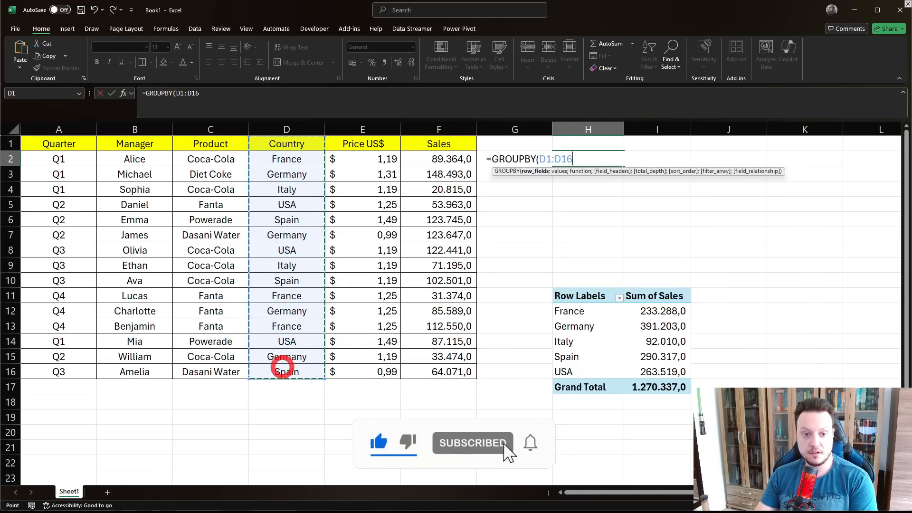
pyautogui.press('F4')
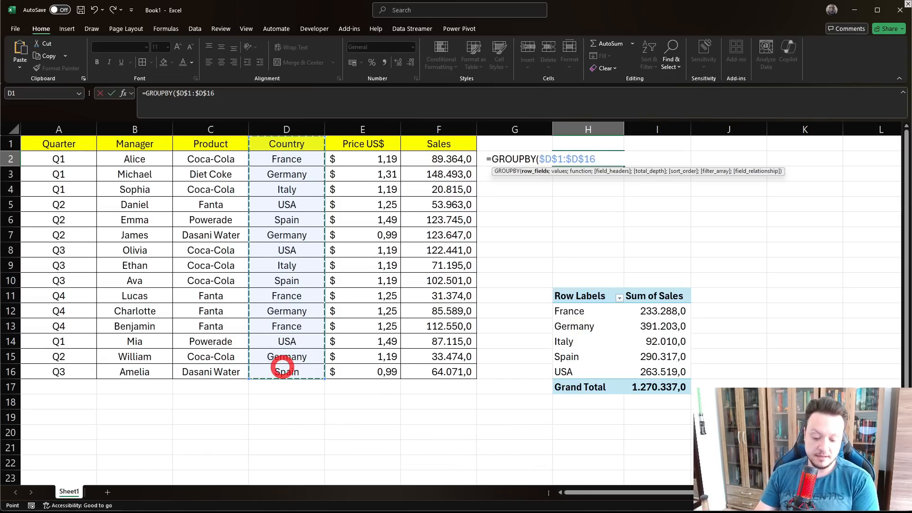
pyautogui.write(';')
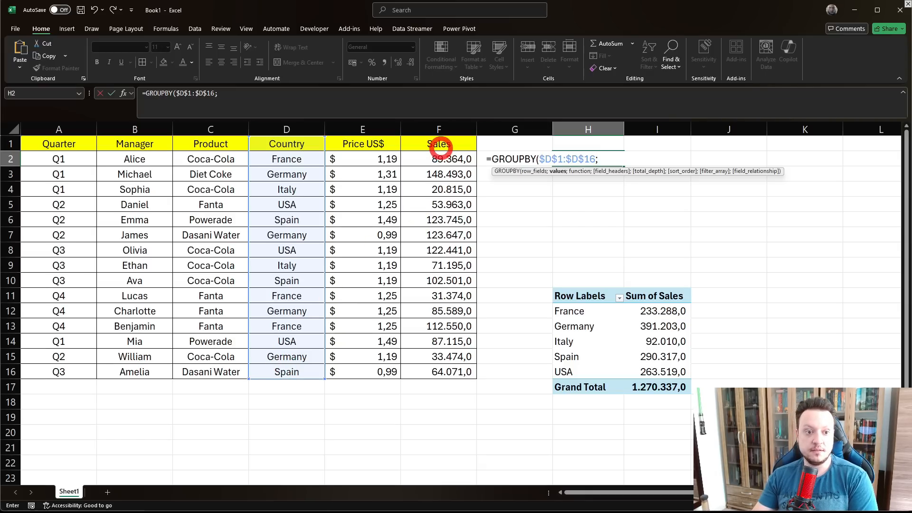
# Complete the GROUPBY formula with the absolute Sales range $F$1:$F$16 as values and SUM as the function
pyautogui.moveTo(444, 142); pyautogui.dragTo(438, 366)
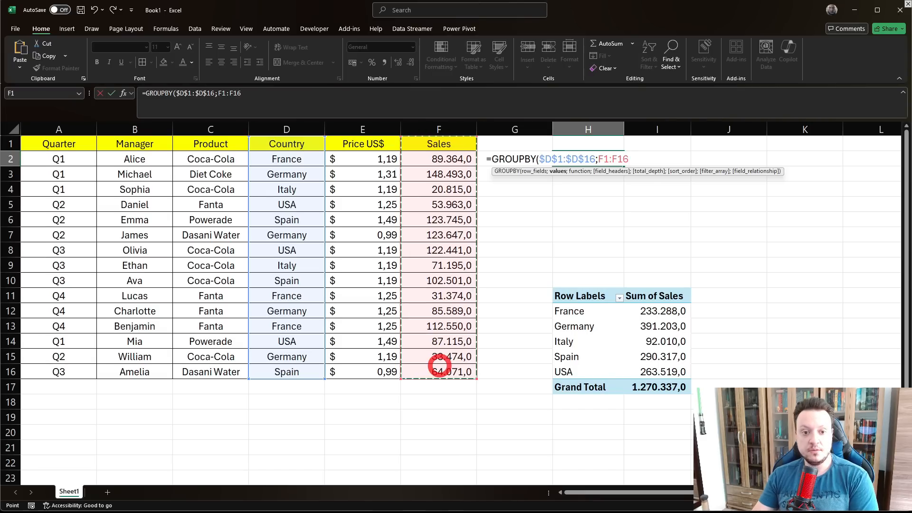
pyautogui.press('F4')
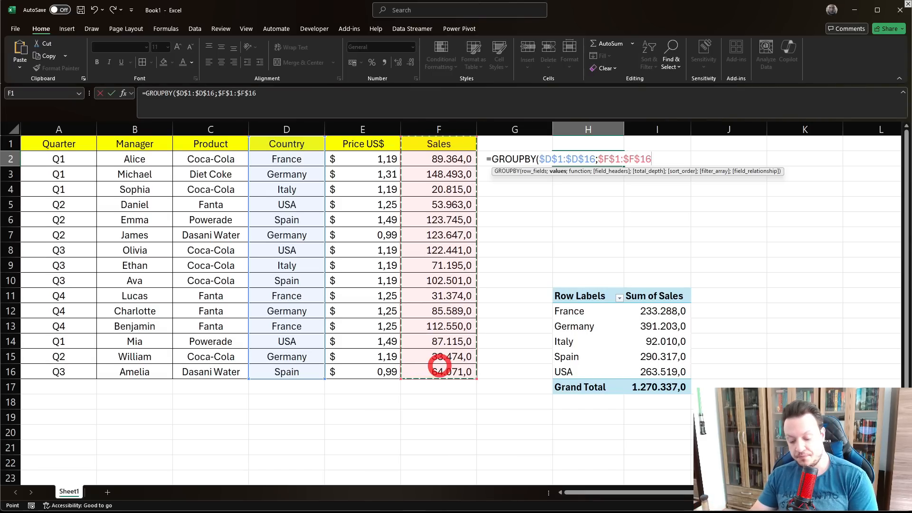
pyautogui.write(';')
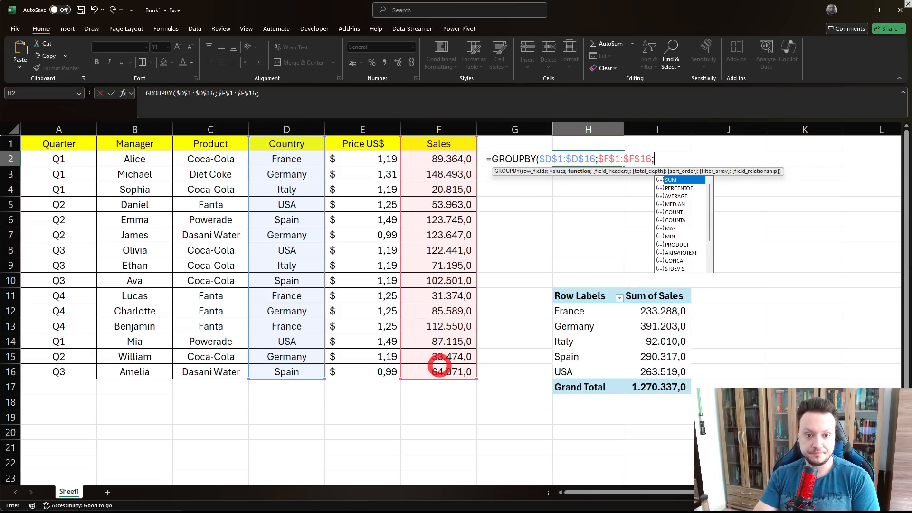
pyautogui.press('Tab')
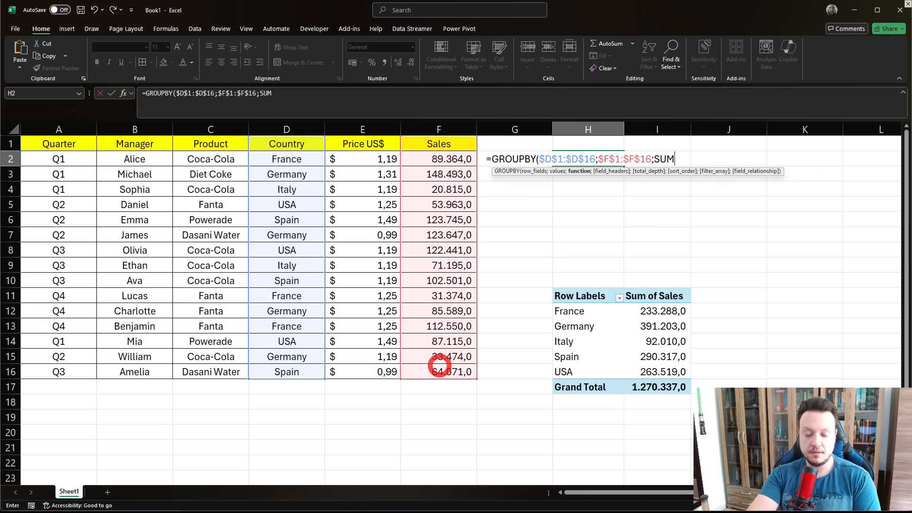
pyautogui.press('Return')
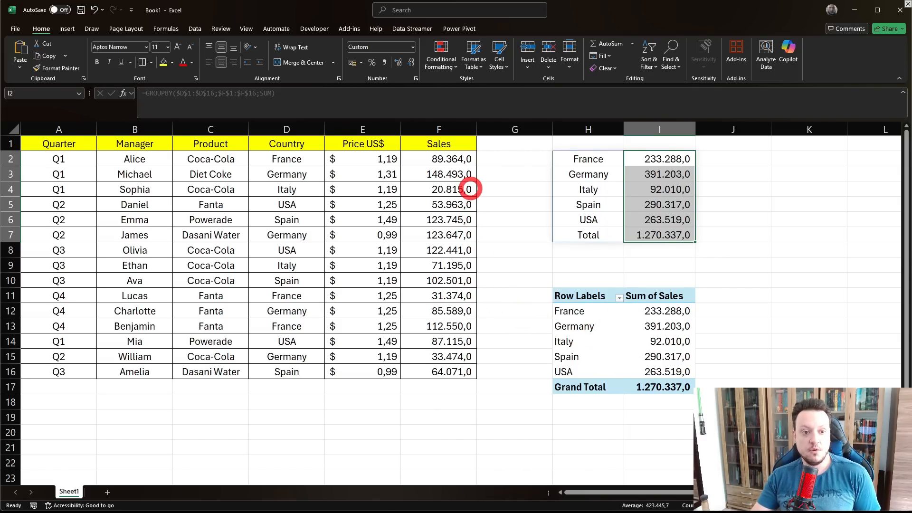
# Change the sales figure in cell F2 to 89364000 and check the GROUPBY result for France in I2
pyautogui.click(441, 161)
pyautogui.click(266, 111)
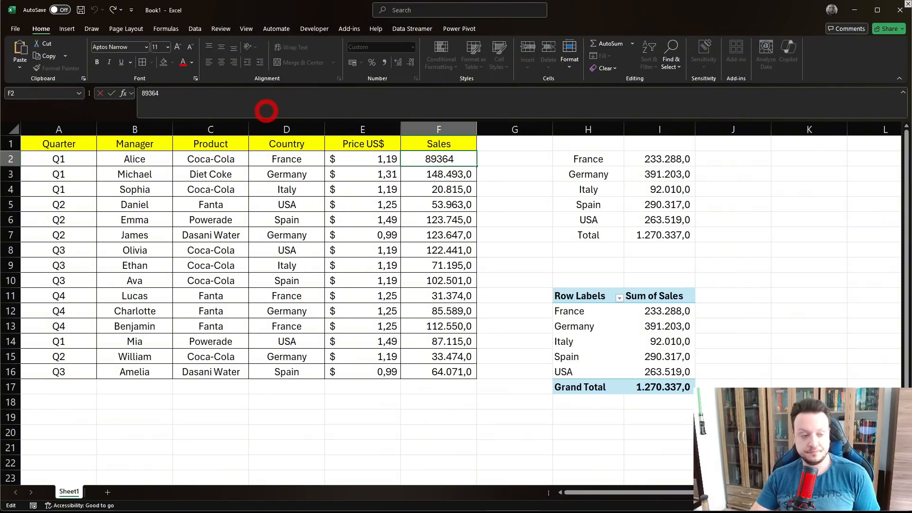
pyautogui.write('000')
pyautogui.press('Return')
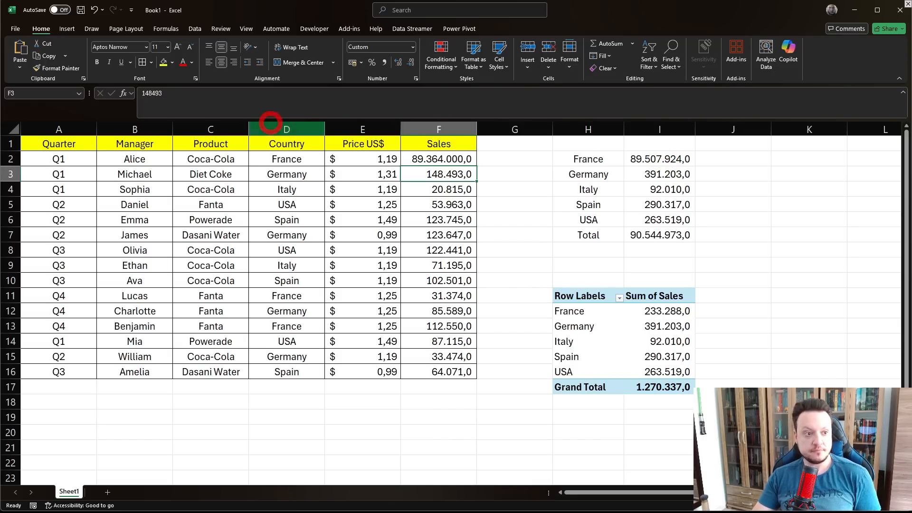
pyautogui.click(644, 159)
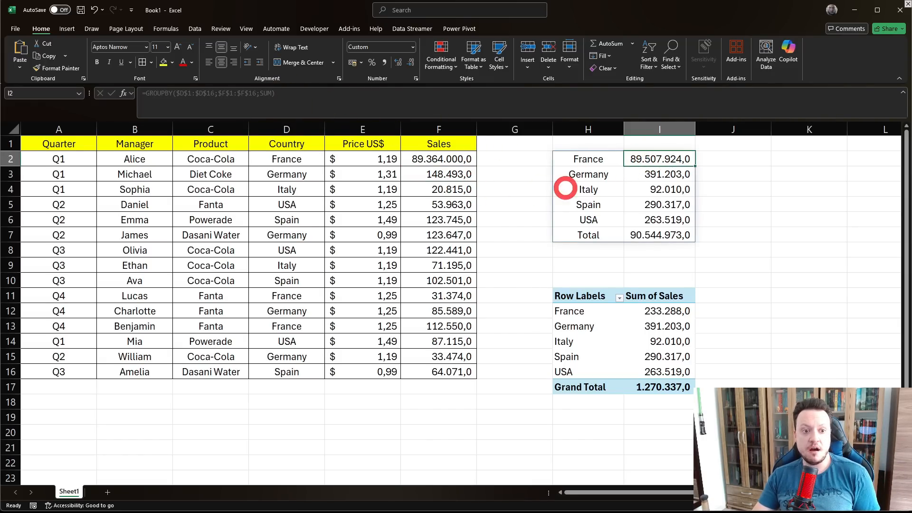
# Set the sales figure in cell F2 back to 89364 and select the GROUPBY formula cell H2
pyautogui.click(443, 160)
pyautogui.doubleClick(443, 160)
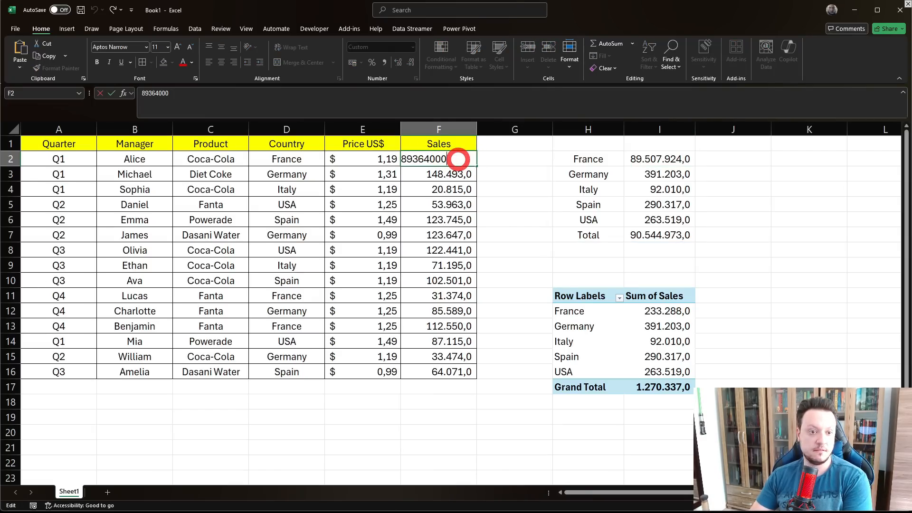
pyautogui.press('Return')
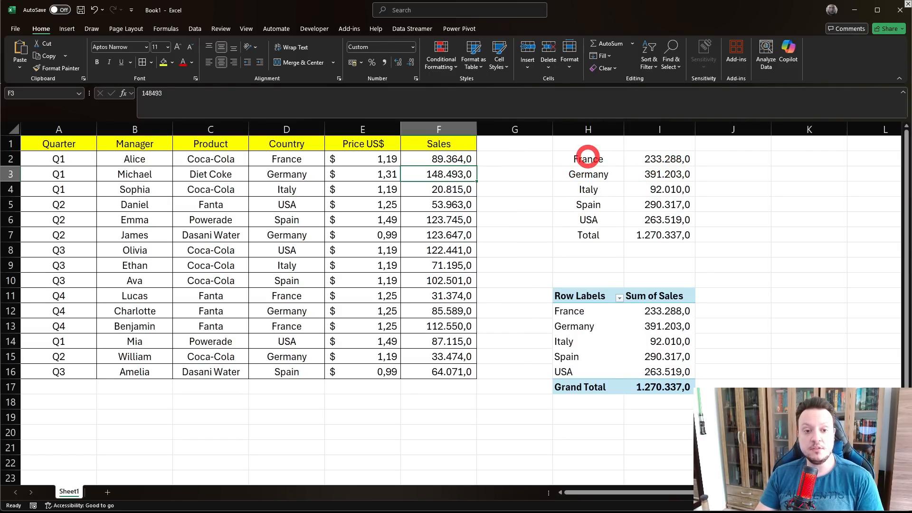
pyautogui.click(572, 157)
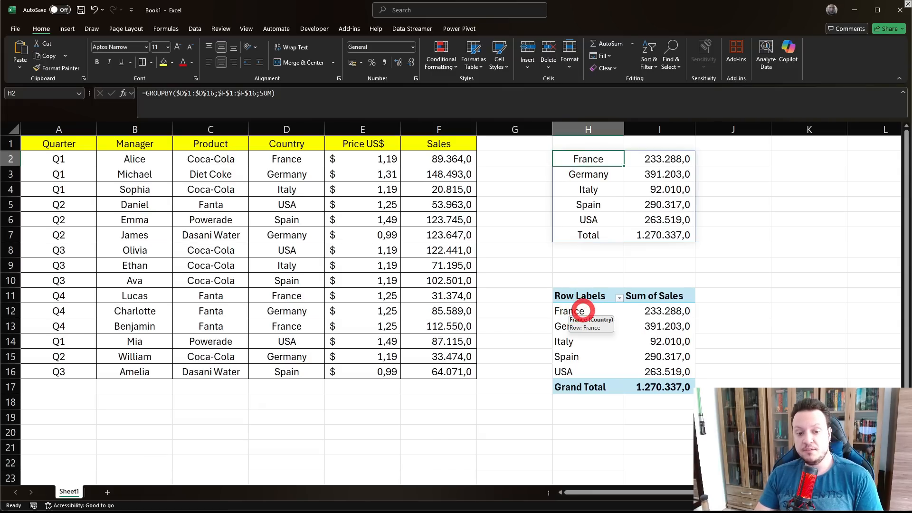
# Add the Sales field to the PivotTable values a second time
pyautogui.click(517, 235)
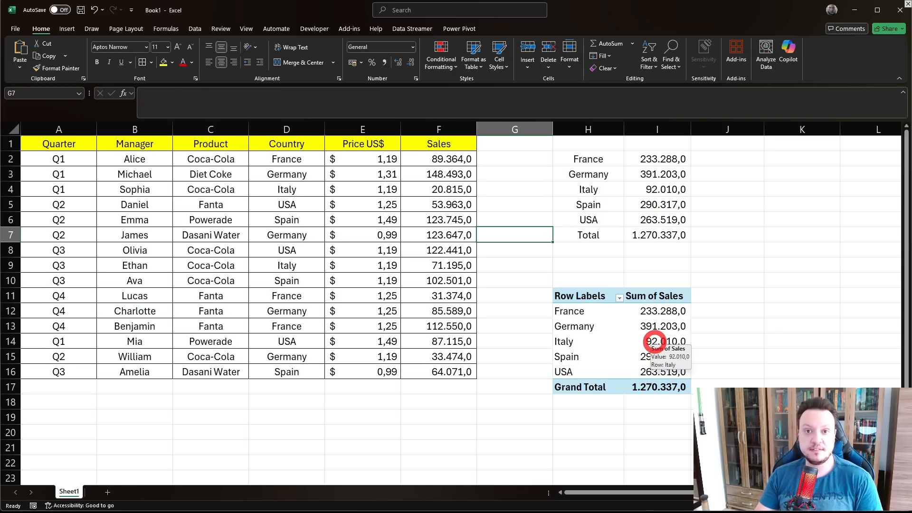
pyautogui.click(649, 309)
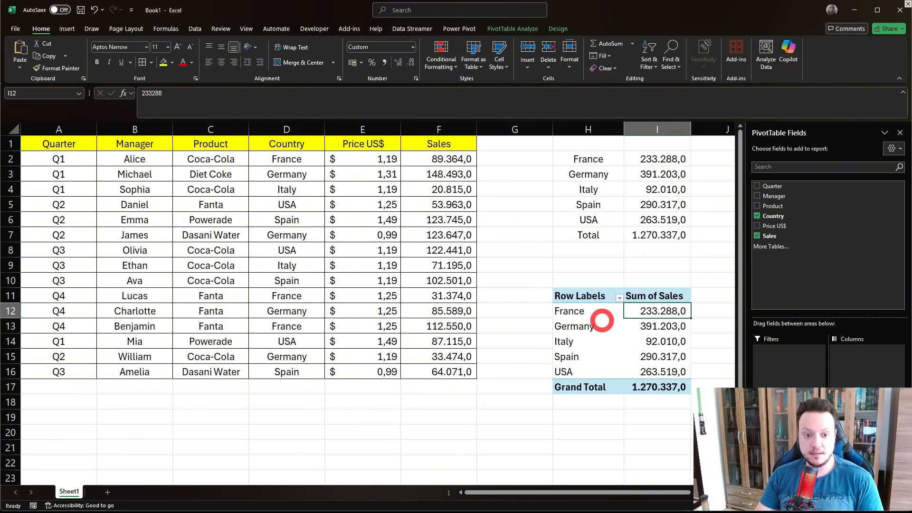
pyautogui.click(770, 236)
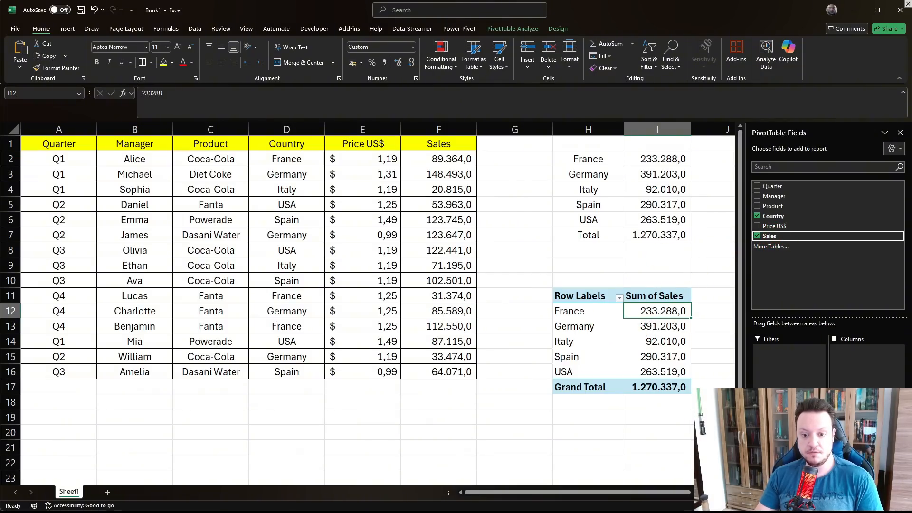
pyautogui.moveTo(771, 235); pyautogui.dragTo(867, 437)
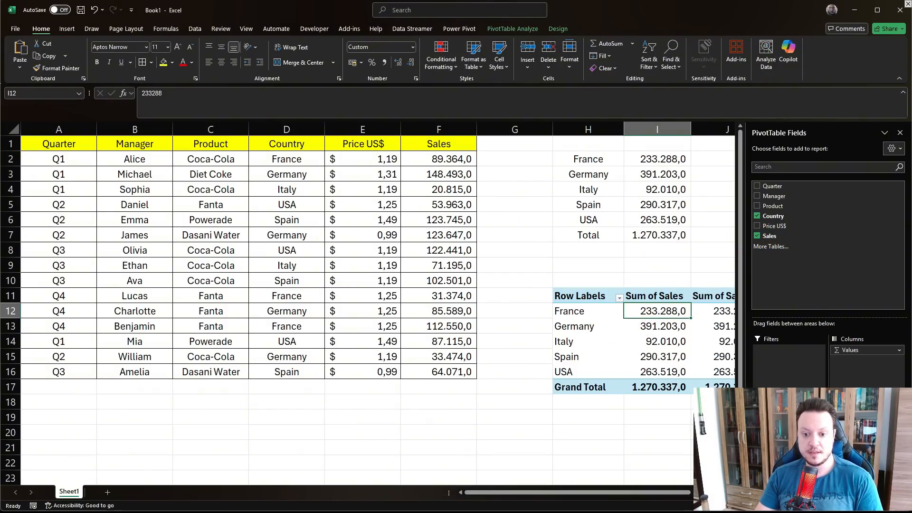
# Show the second Sales value field in the PivotTable as % of Grand Total
pyautogui.click(867, 433)
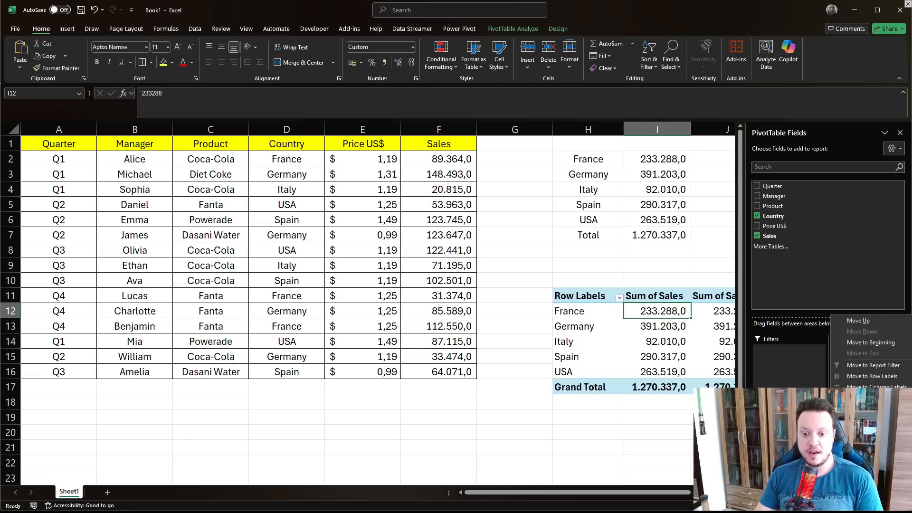
pyautogui.click(869, 423)
pyautogui.click(327, 143)
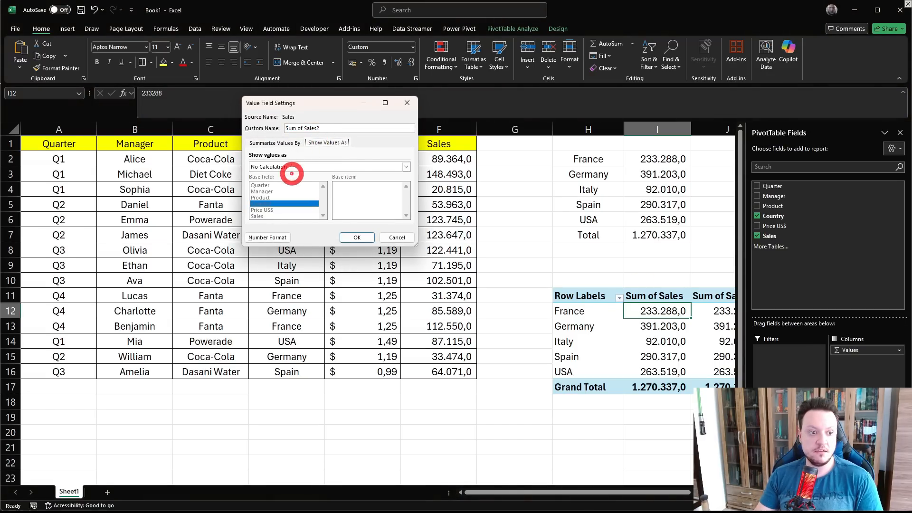
pyautogui.click(278, 167)
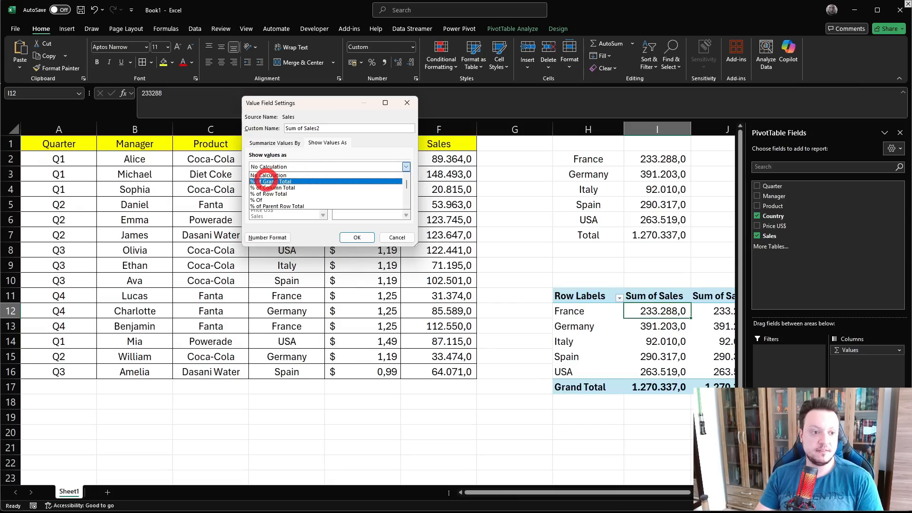
pyautogui.click(264, 181)
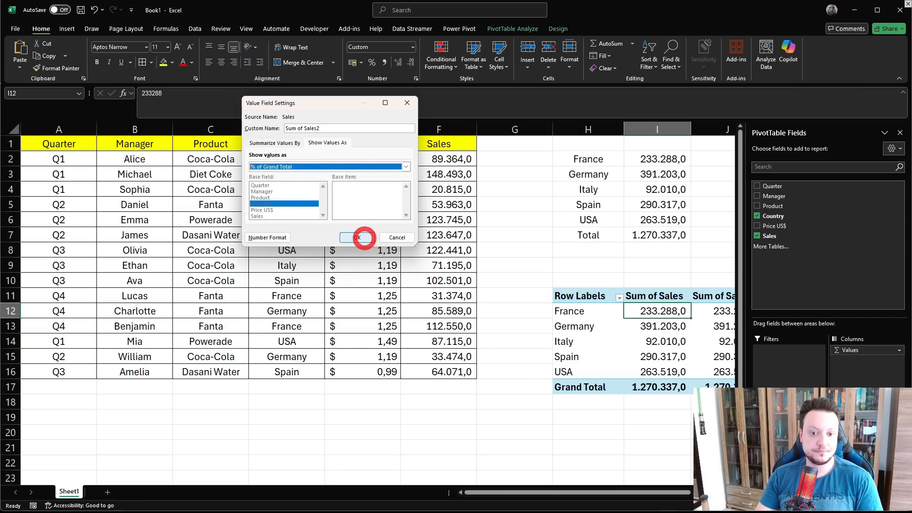
pyautogui.click(362, 239)
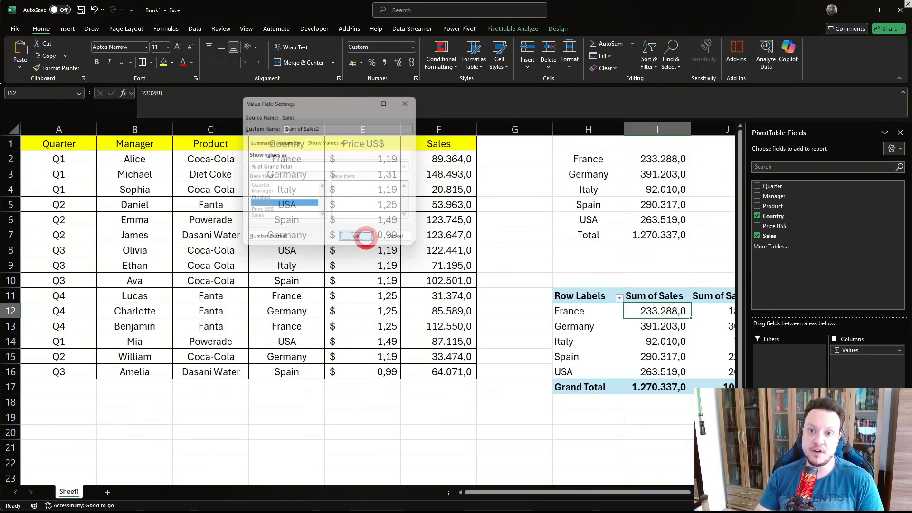
pyautogui.click(657, 417)
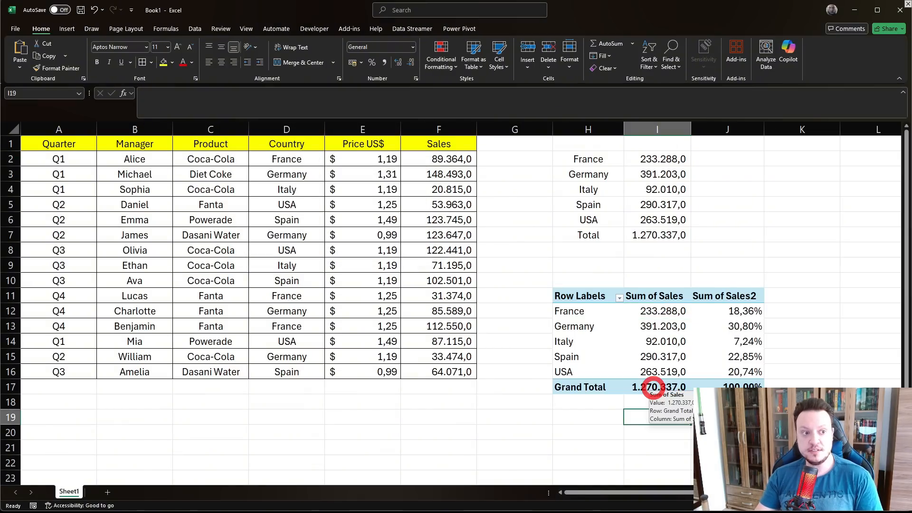
# Remove the SUM function argument from the GROUPBY formula in cell H2
pyautogui.click(656, 160)
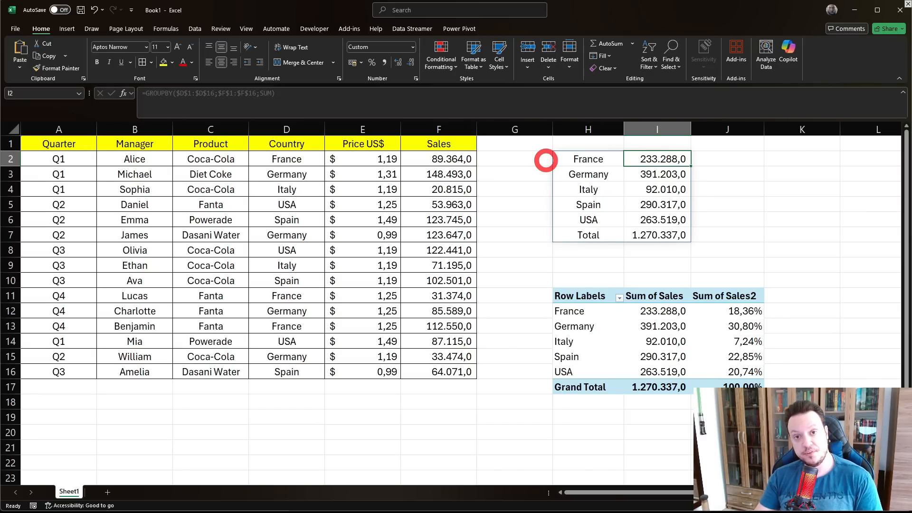
pyautogui.press('BackSpace')
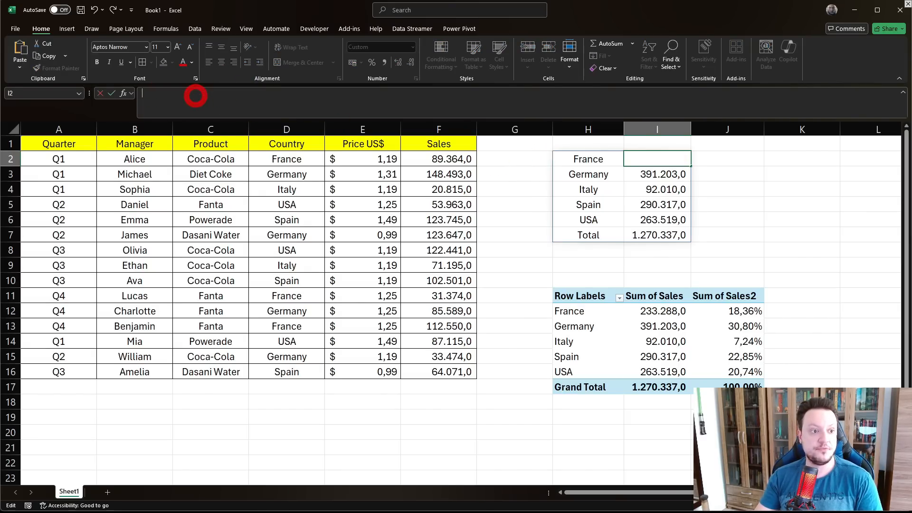
pyautogui.click(587, 156)
pyautogui.click(203, 93)
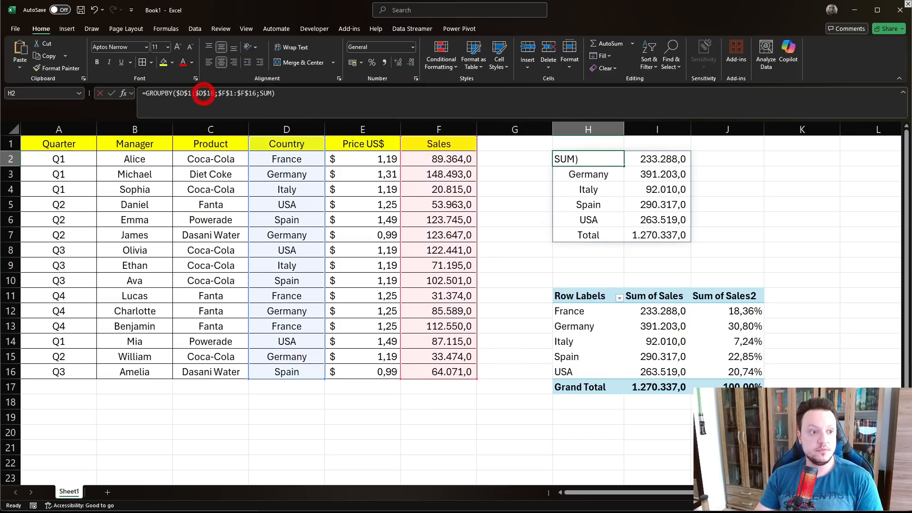
pyautogui.click(271, 94)
pyautogui.click(273, 95)
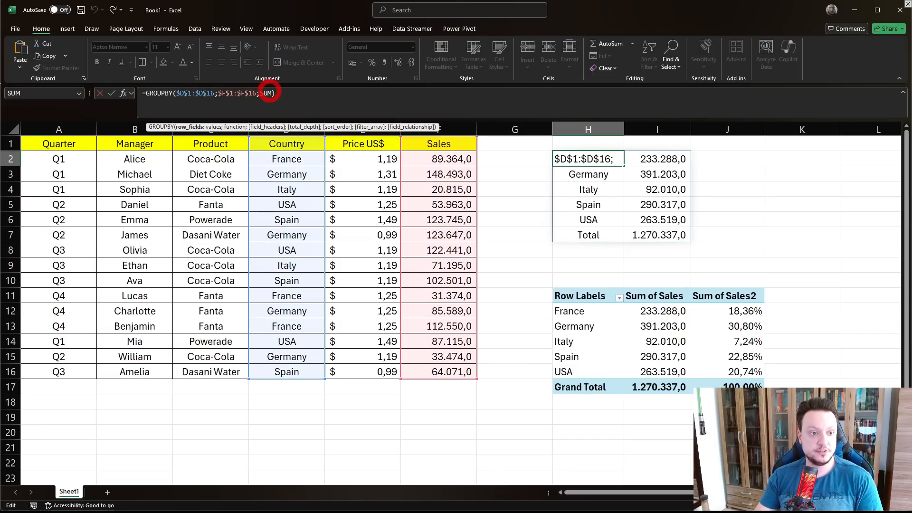
pyautogui.press('BackSpace')
pyautogui.press('BackSpace')
pyautogui.press('BackSpace')
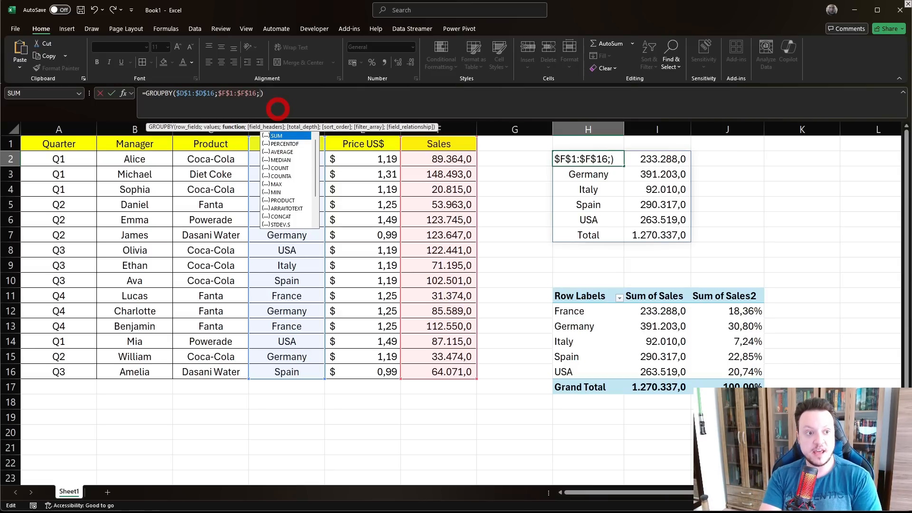
# Enter HSTACK(SUM;PERCENTOF) as the function argument of the GROUPBY formula and complete it
pyautogui.write('HSTACK(')
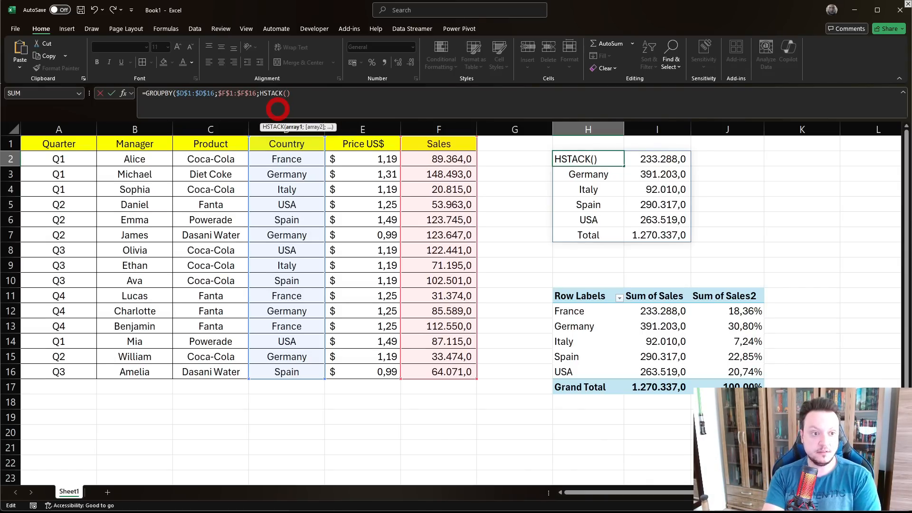
pyautogui.write('SUM(')
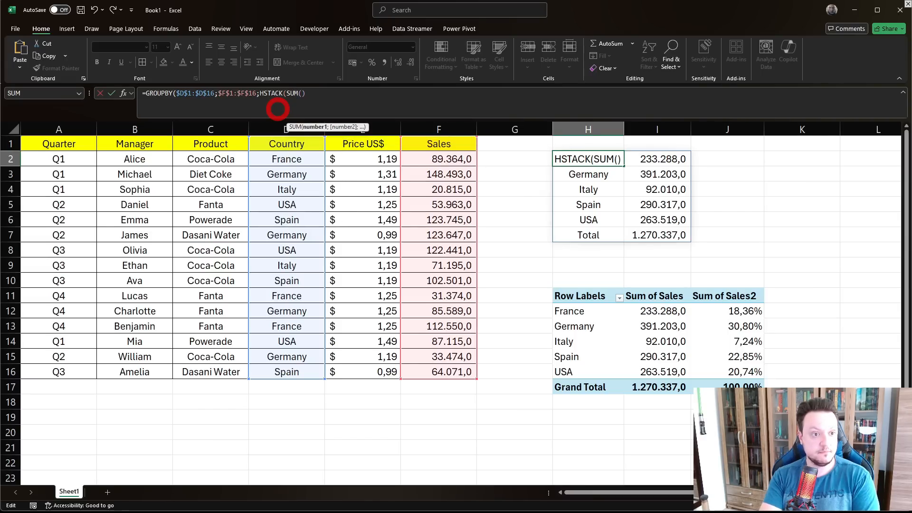
pyautogui.press('BackSpace')
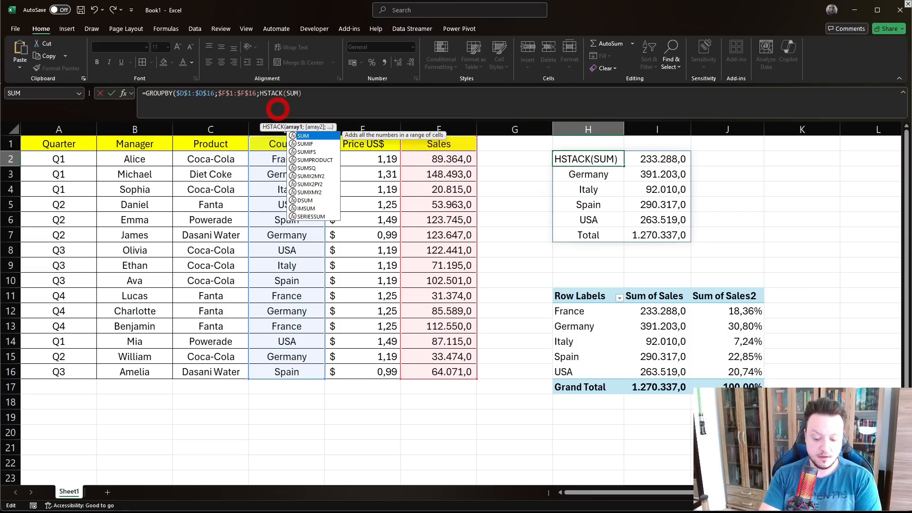
pyautogui.write(';')
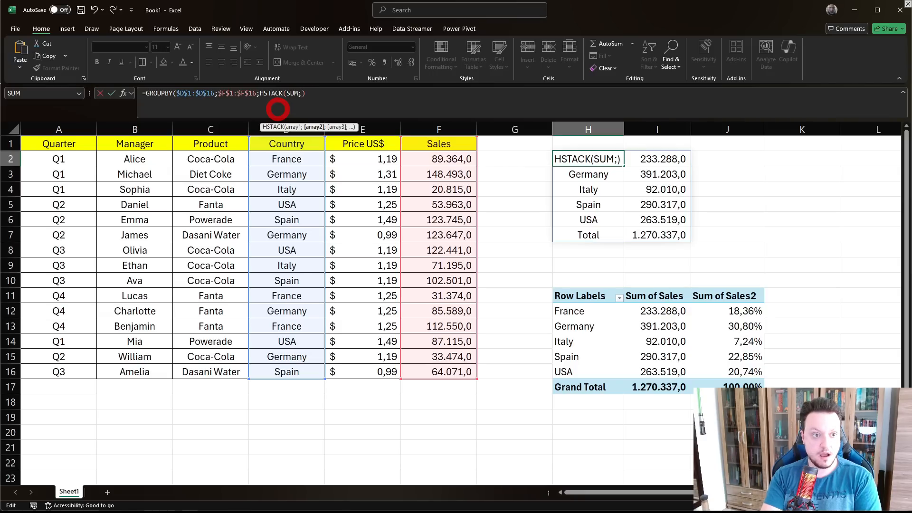
pyautogui.write('PERCE')
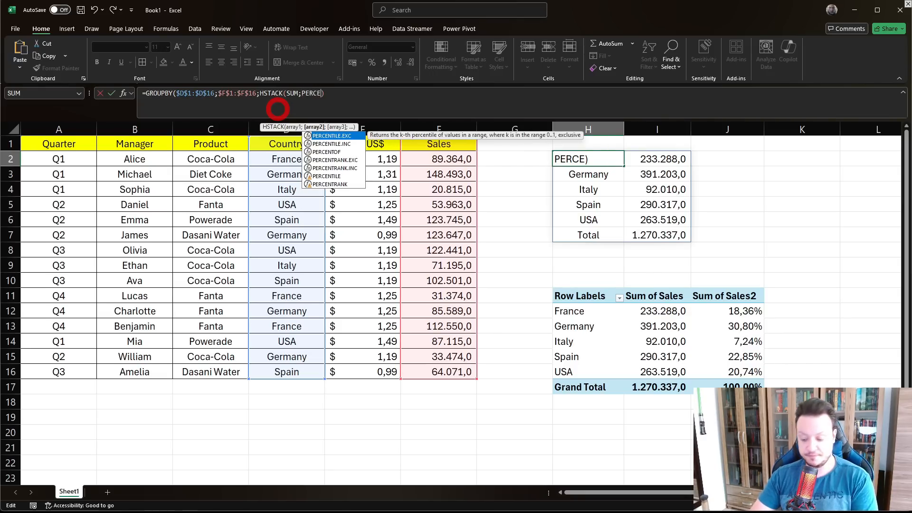
pyautogui.press('Down')
pyautogui.press('Down')
pyautogui.press('Tab')
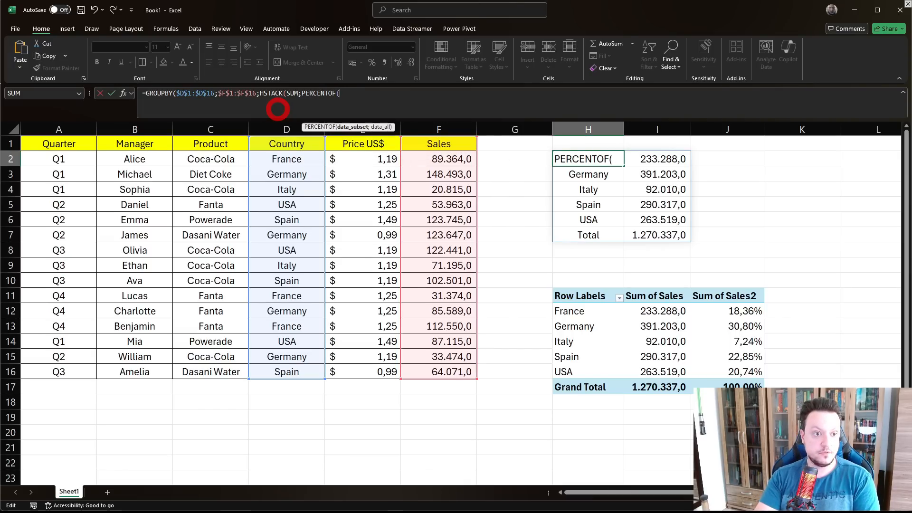
pyautogui.press('BackSpace')
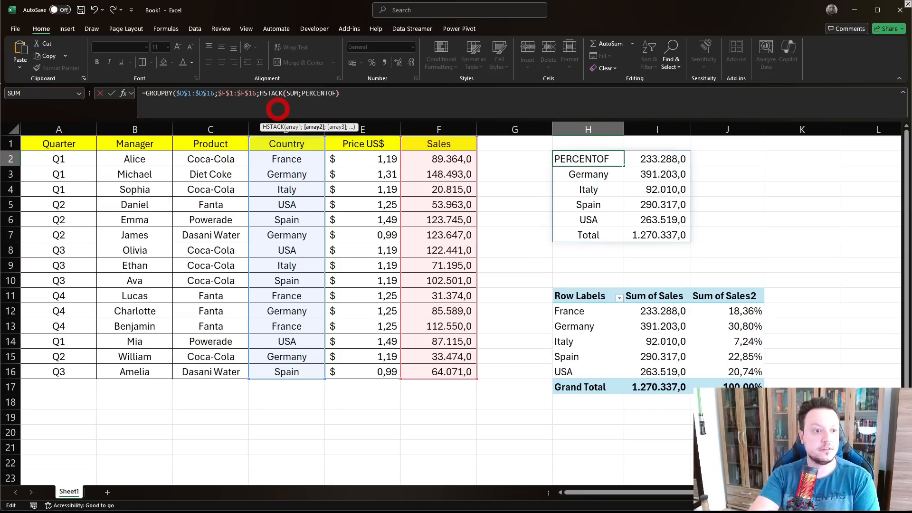
pyautogui.write(')')
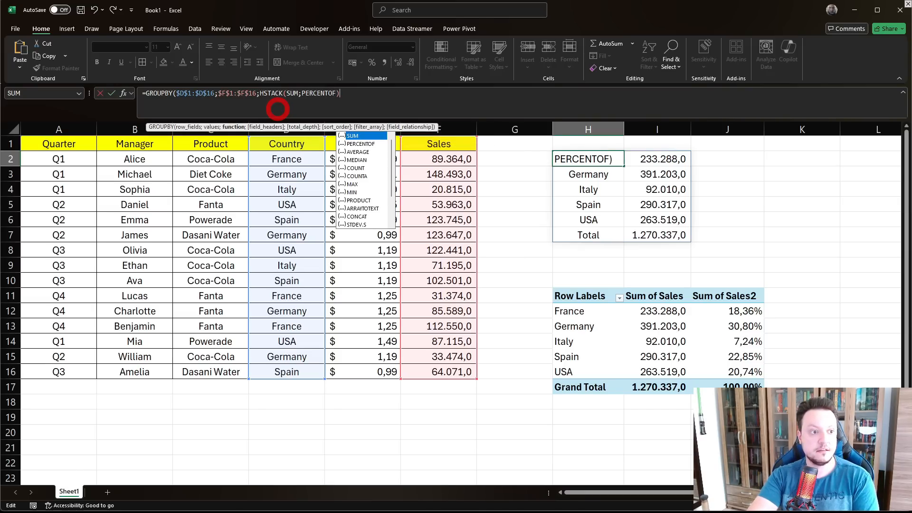
pyautogui.write(')')
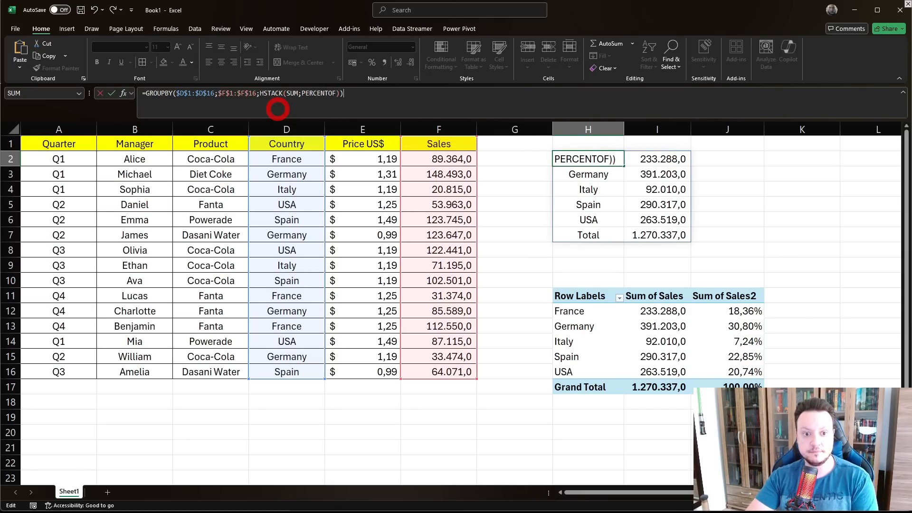
pyautogui.press('Return')
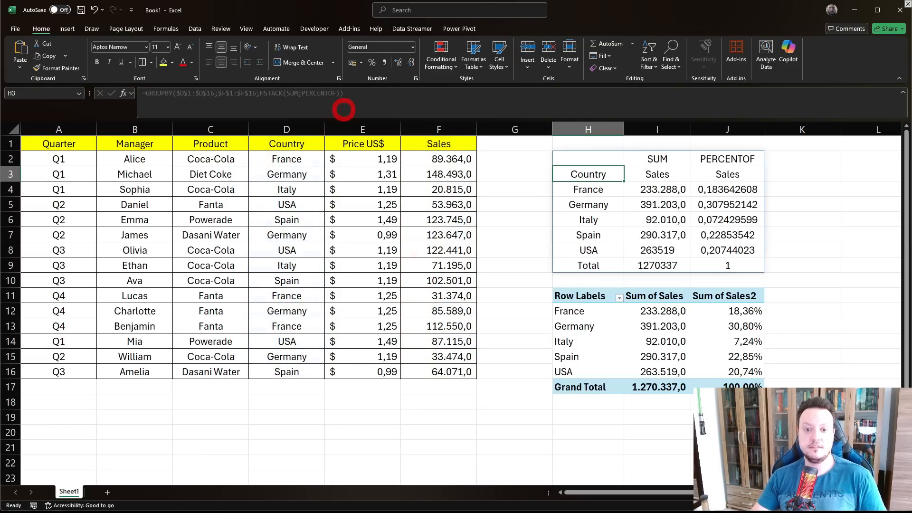
# Format the PERCENTOF results in J4:J9 as percentages with two decimal places
pyautogui.moveTo(732, 190); pyautogui.dragTo(730, 259)
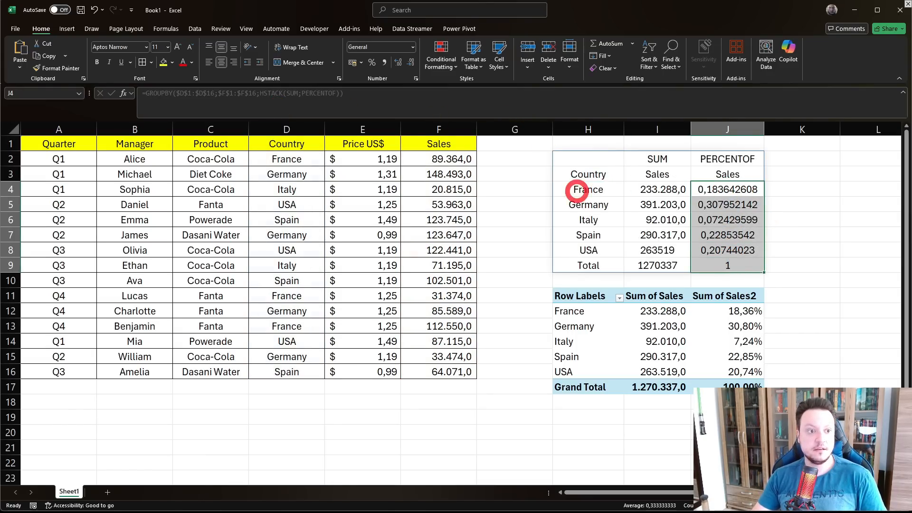
pyautogui.click(371, 62)
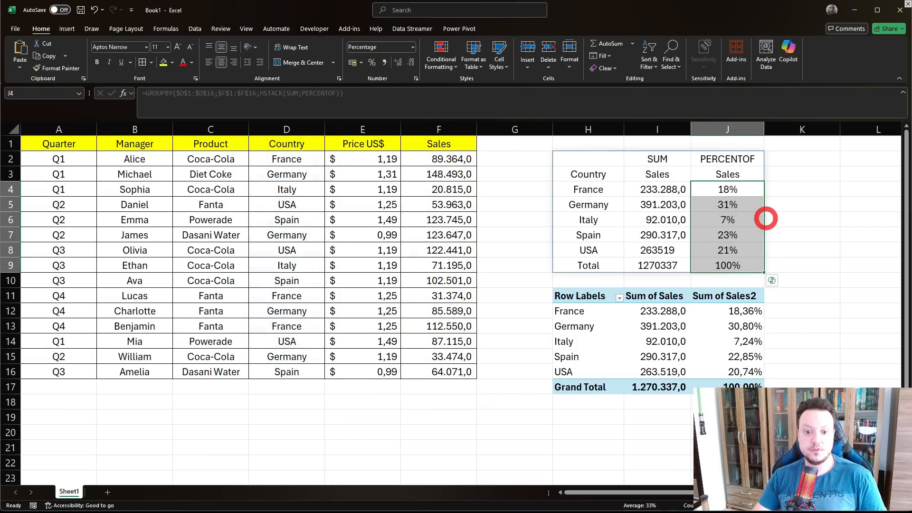
pyautogui.click(767, 218)
pyautogui.moveTo(733, 189); pyautogui.dragTo(736, 265)
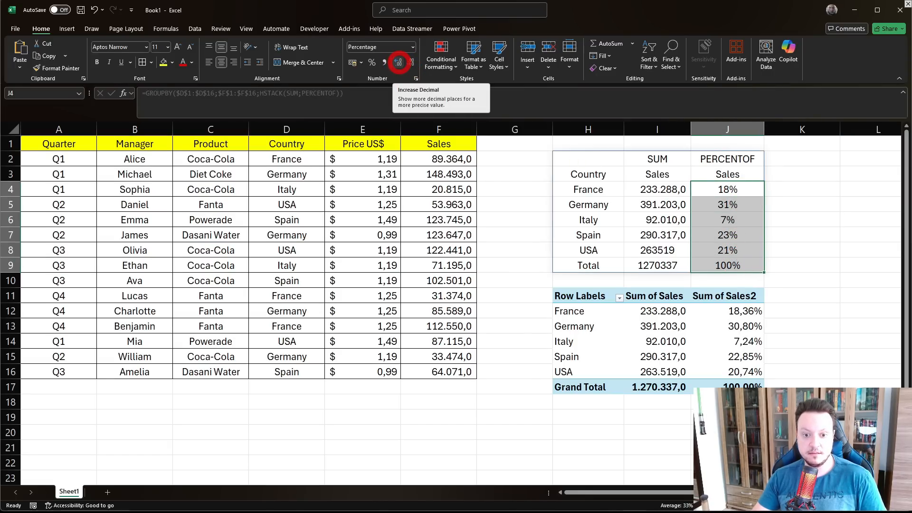
pyautogui.click(398, 62)
pyautogui.click(398, 62)
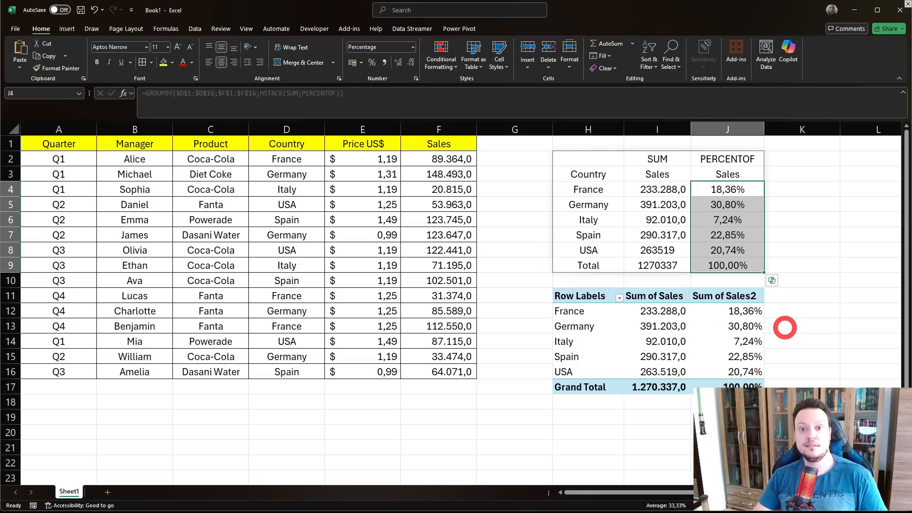
# Inspect the SUM and PERCENTOF results of the GROUPBY output and the formula behind them in cell H2
pyautogui.click(667, 232)
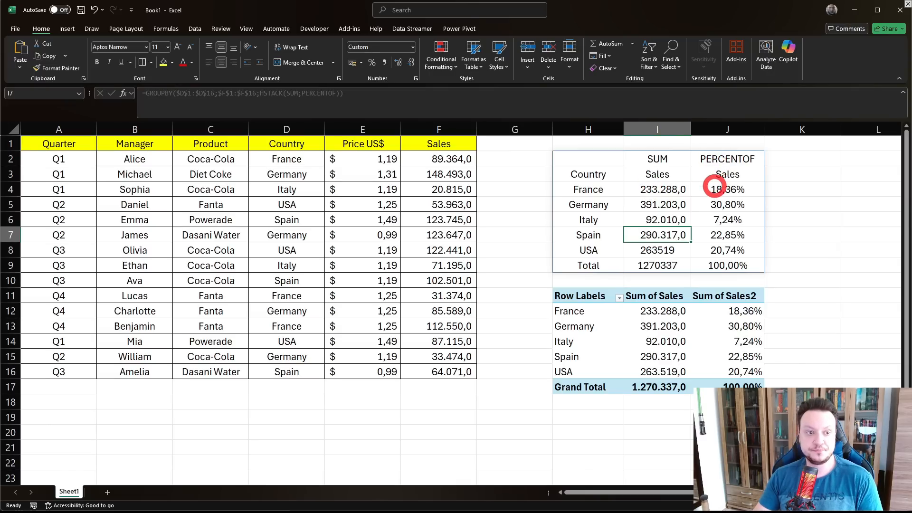
pyautogui.click(713, 188)
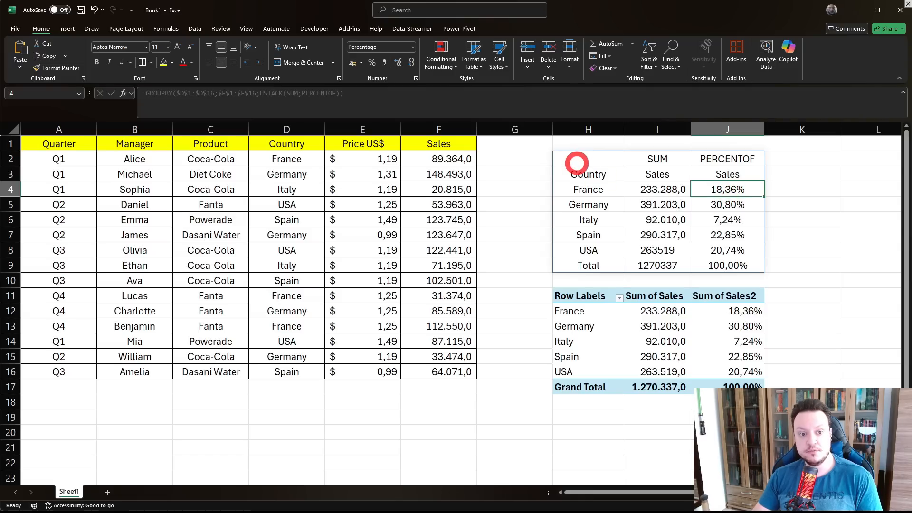
pyautogui.click(580, 159)
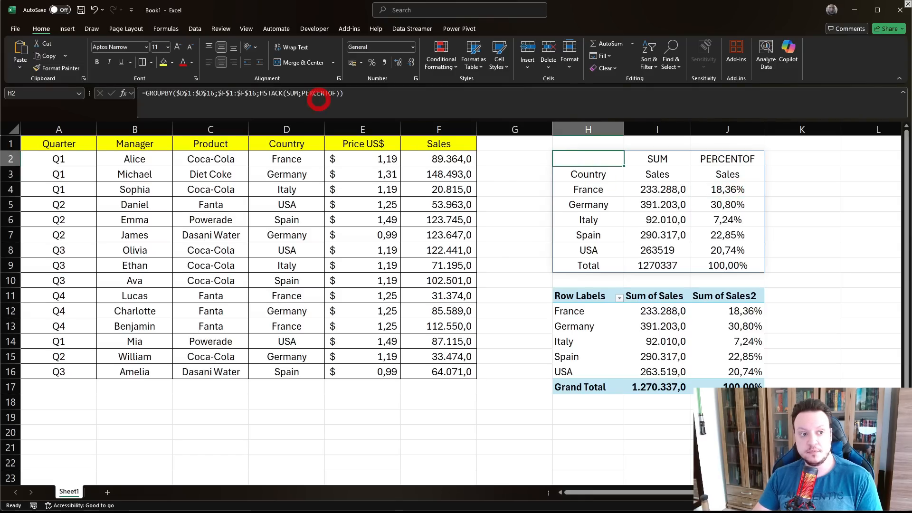
pyautogui.click(596, 177)
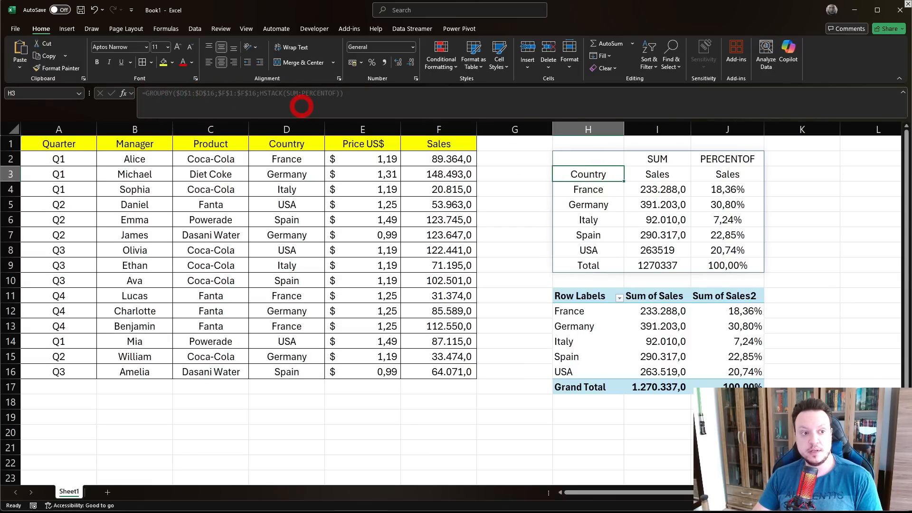
pyautogui.press('BackSpace')
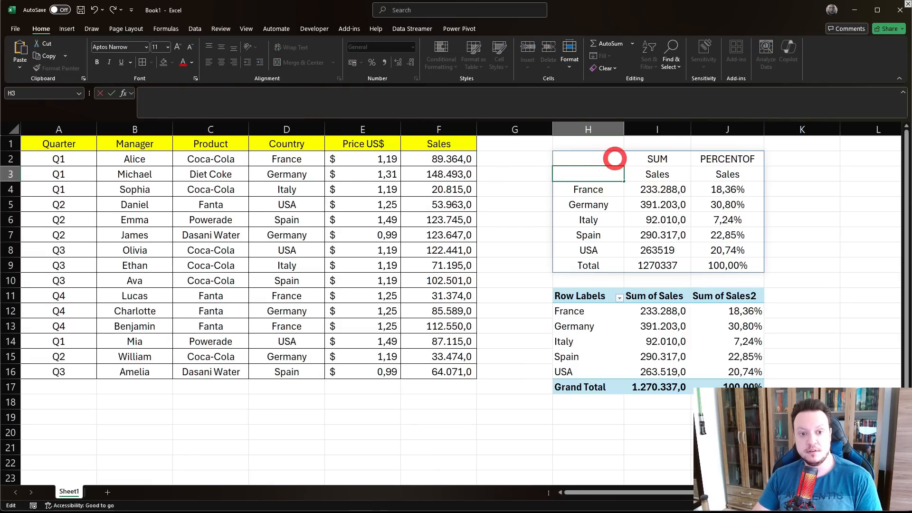
pyautogui.click(607, 154)
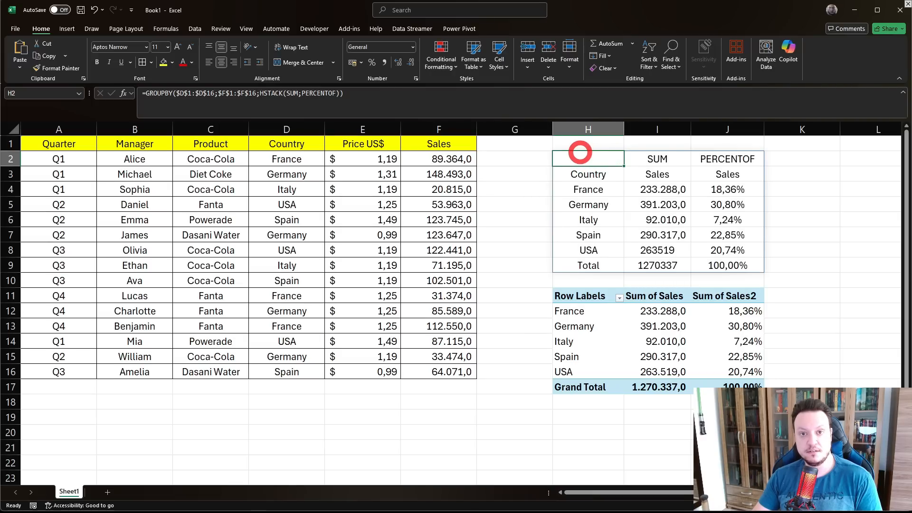
# Replace the HSTACK(SUM;PERCENTOF) argument of the GROUPBY formula in H2 with the plain SUM function
pyautogui.click(215, 93)
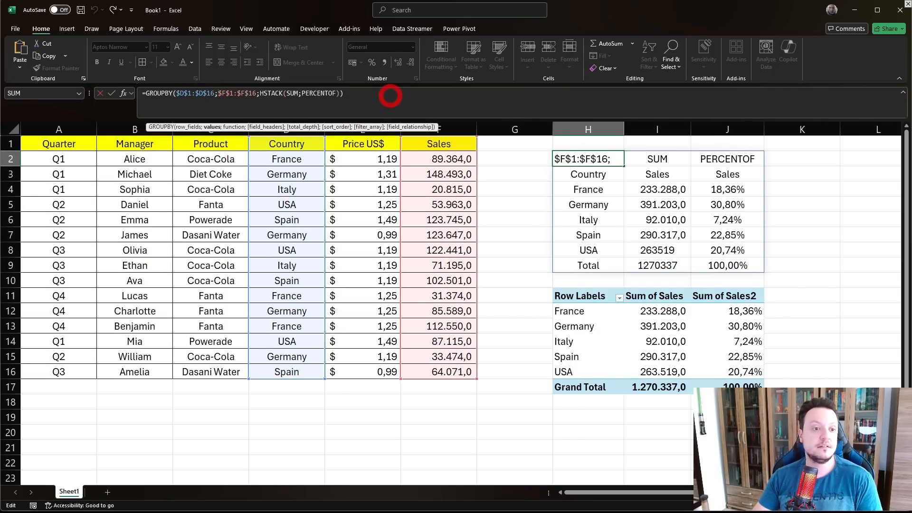
pyautogui.click(339, 94)
pyautogui.press('Delete')
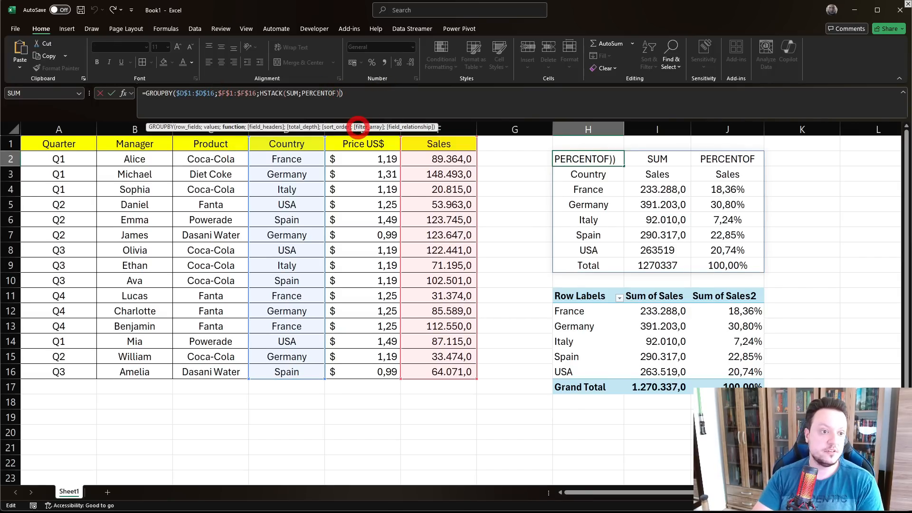
pyautogui.press('BackSpace')
pyautogui.press('BackSpace')
pyautogui.press('BackSpace')
pyautogui.press('BackSpace')
pyautogui.press('BackSpace')
pyautogui.press('BackSpace')
pyautogui.press('BackSpace')
pyautogui.press('BackSpace')
pyautogui.press('BackSpace')
pyautogui.press('BackSpace')
pyautogui.press('BackSpace')
pyautogui.press('BackSpace')
pyautogui.press('BackSpace')
pyautogui.press('BackSpace')
pyautogui.press('BackSpace')
pyautogui.press('BackSpace')
pyautogui.press('BackSpace')
pyautogui.press('BackSpace')
pyautogui.press('BackSpace')
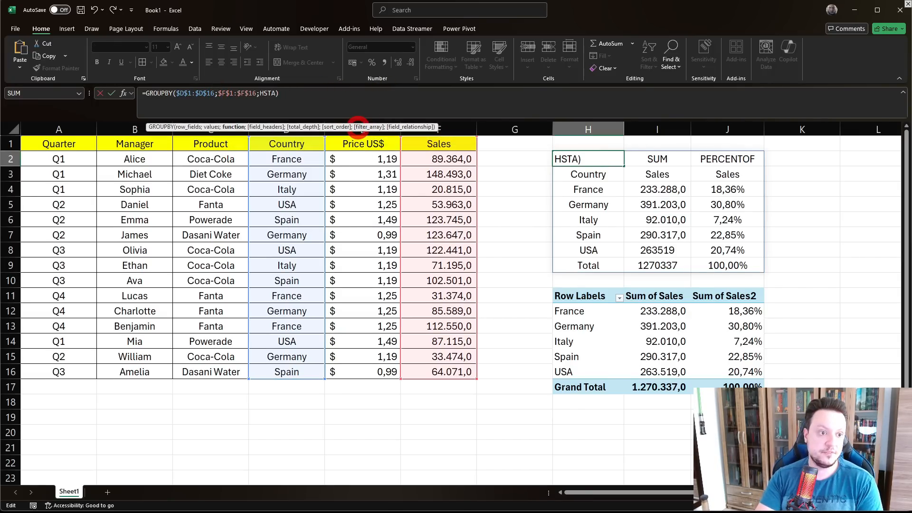
pyautogui.press('BackSpace')
pyautogui.press('Tab')
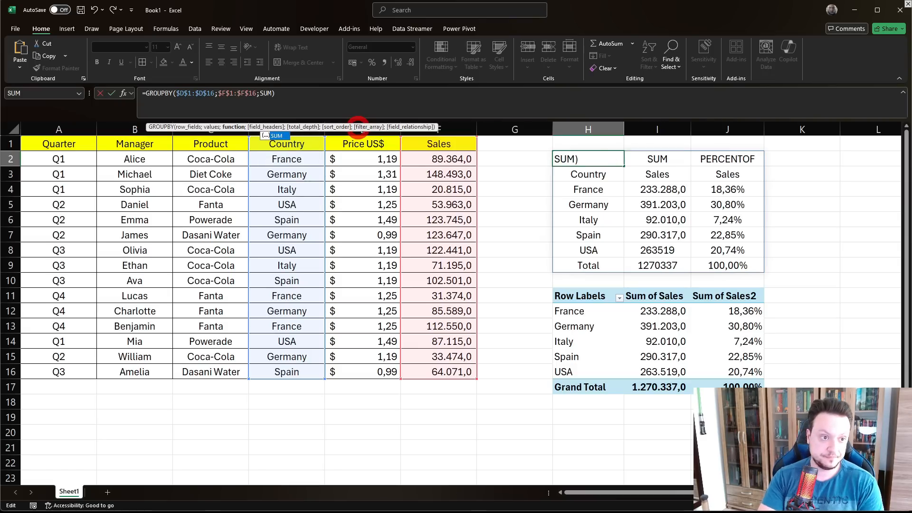
pyautogui.press('Return')
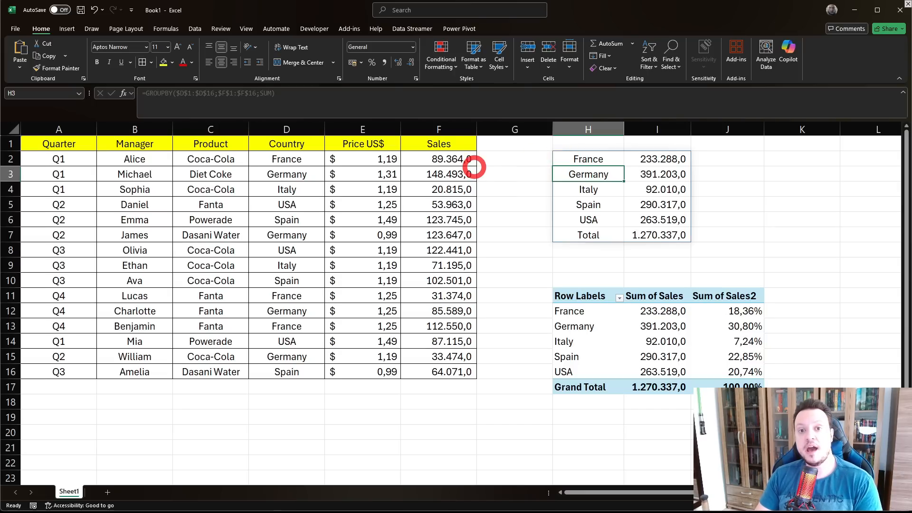
# Add the field_headers argument 3 (Yes and show) to the GROUPBY formula in H2
pyautogui.moveTo(579, 235); pyautogui.dragTo(667, 243)
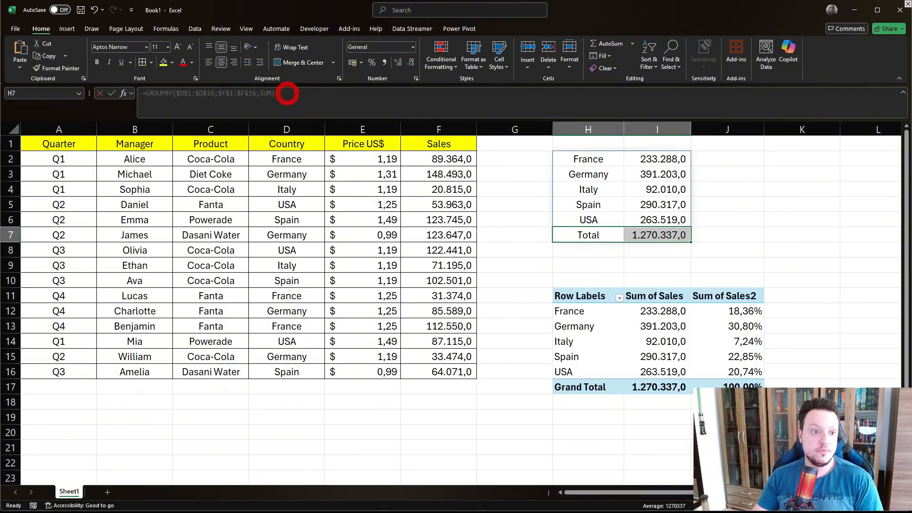
pyautogui.press('BackSpace')
pyautogui.click(589, 155)
pyautogui.click(295, 111)
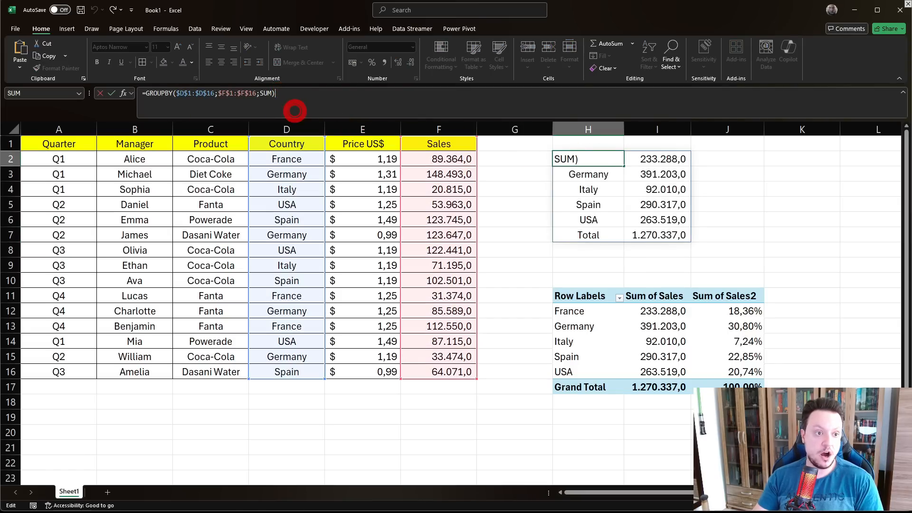
pyautogui.press('BackSpace')
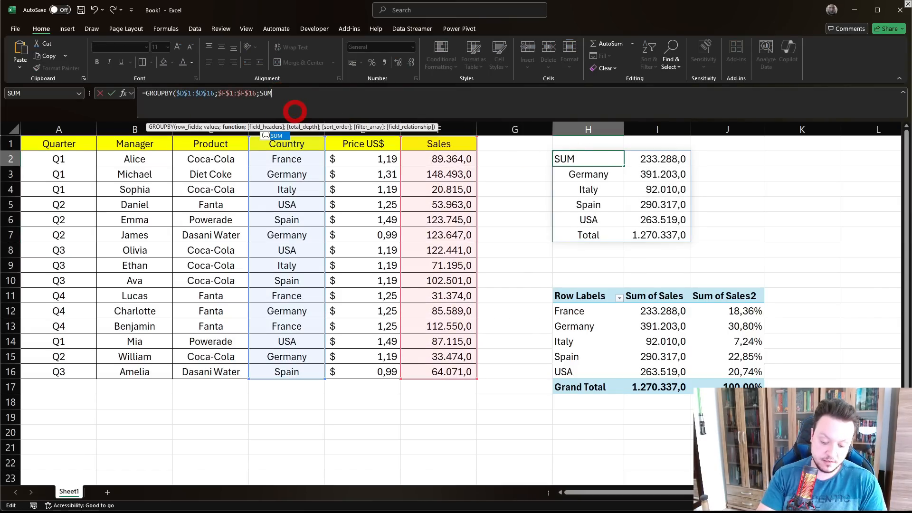
pyautogui.write(';')
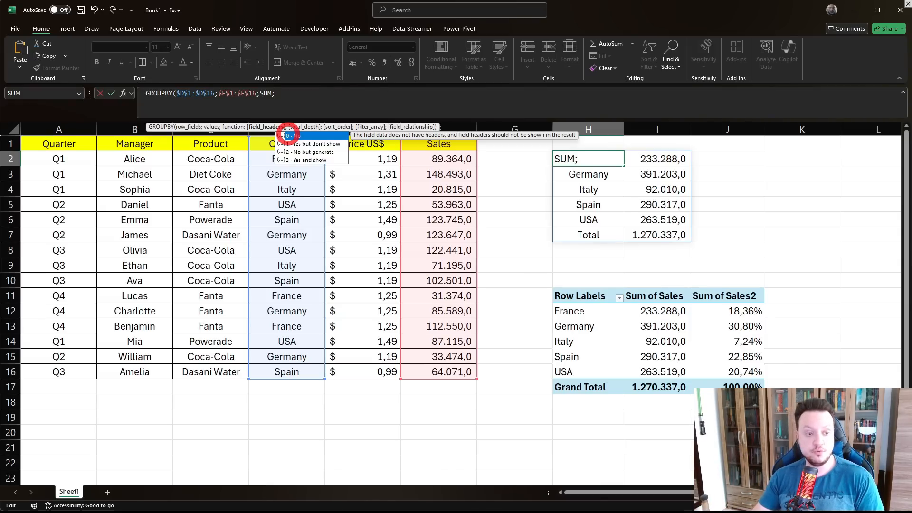
pyautogui.press('Down')
pyautogui.press('Down')
pyautogui.press('Down')
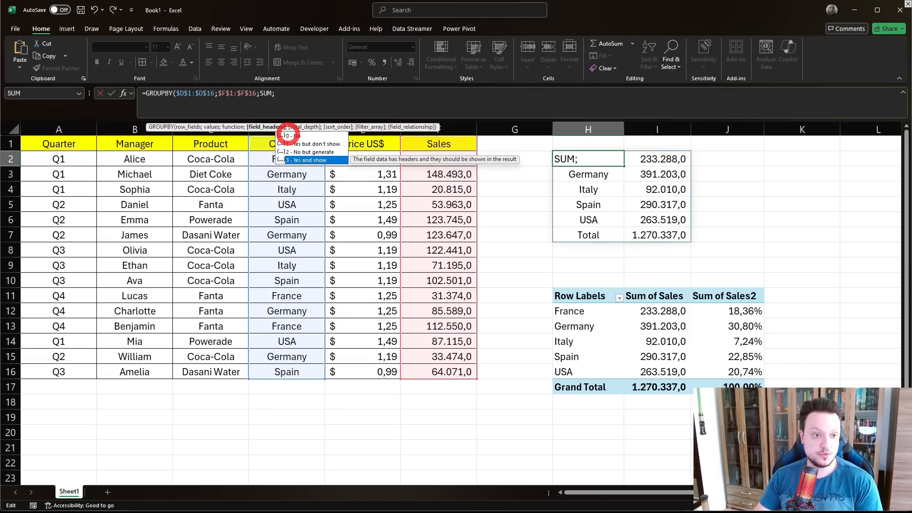
pyautogui.press('Tab')
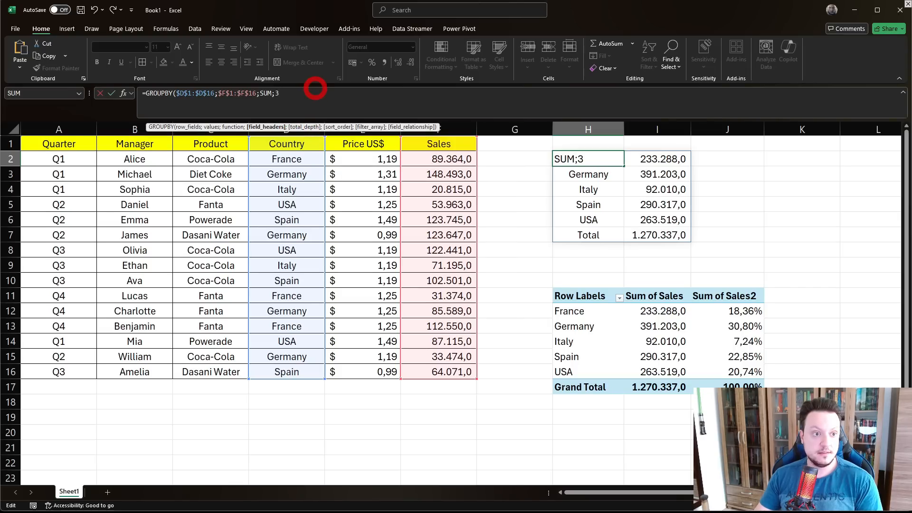
pyautogui.press('Return')
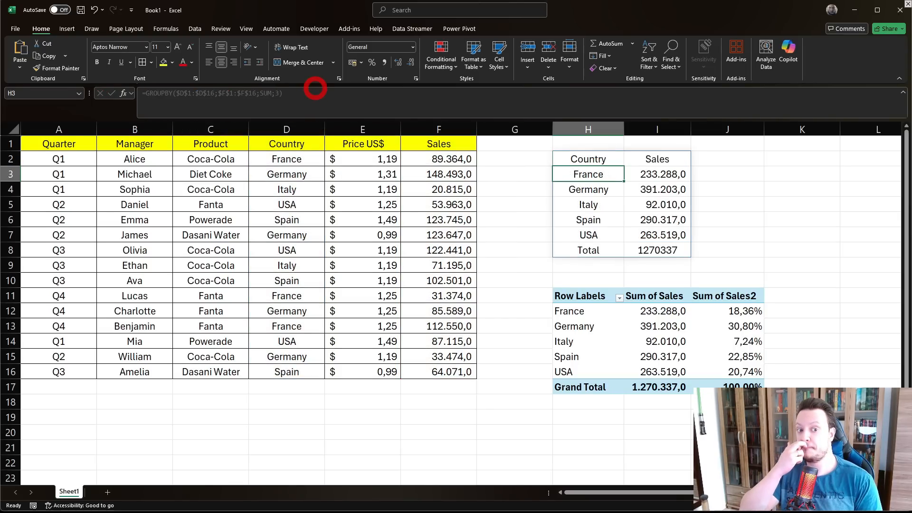
# Add the total_depth argument 0 (No totals) to the GROUPBY formula in H2 and check the former total row
pyautogui.moveTo(586, 159); pyautogui.dragTo(646, 170)
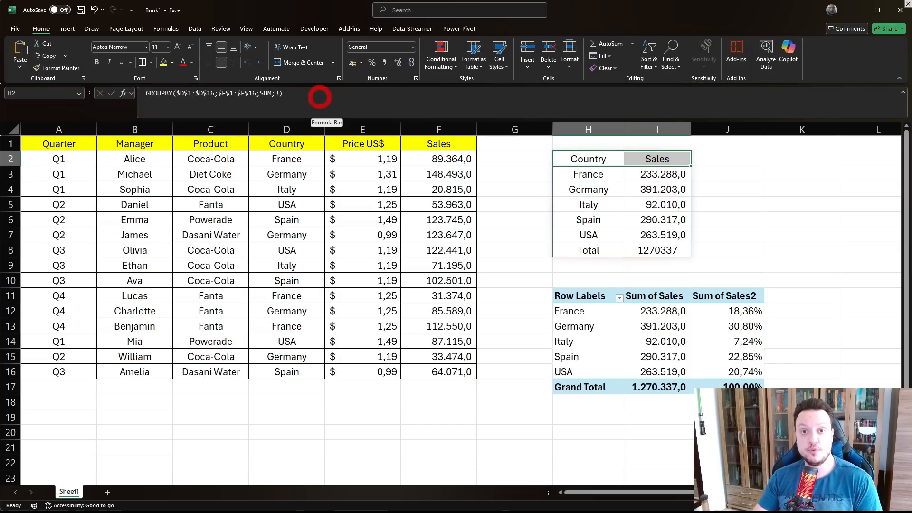
pyautogui.click(320, 97)
pyautogui.press('BackSpace')
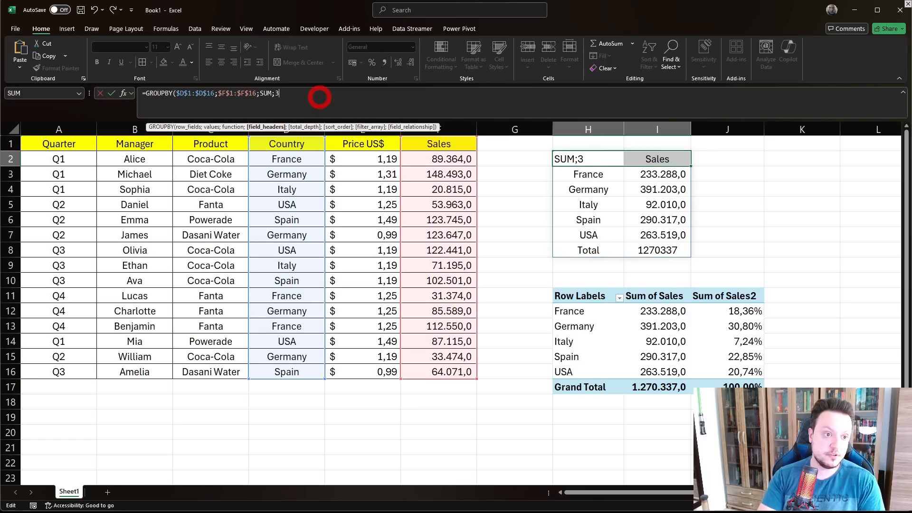
pyautogui.write(';')
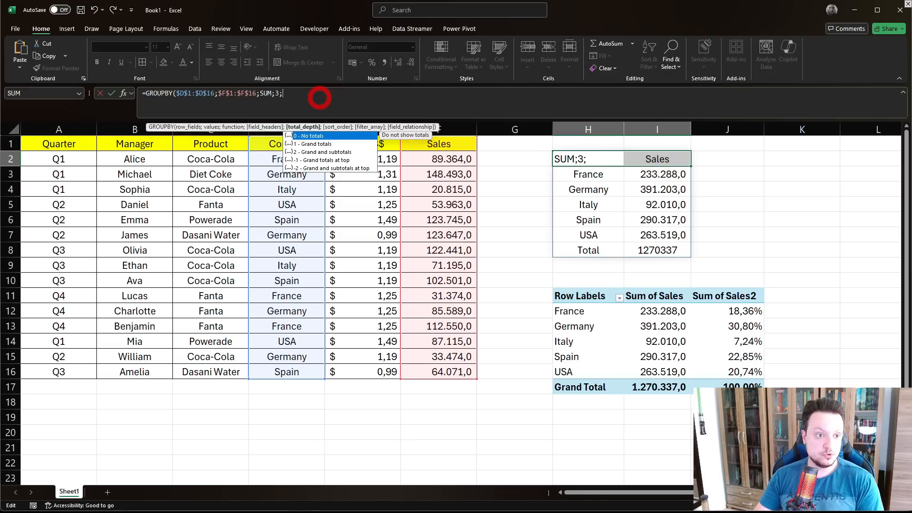
pyautogui.write('0')
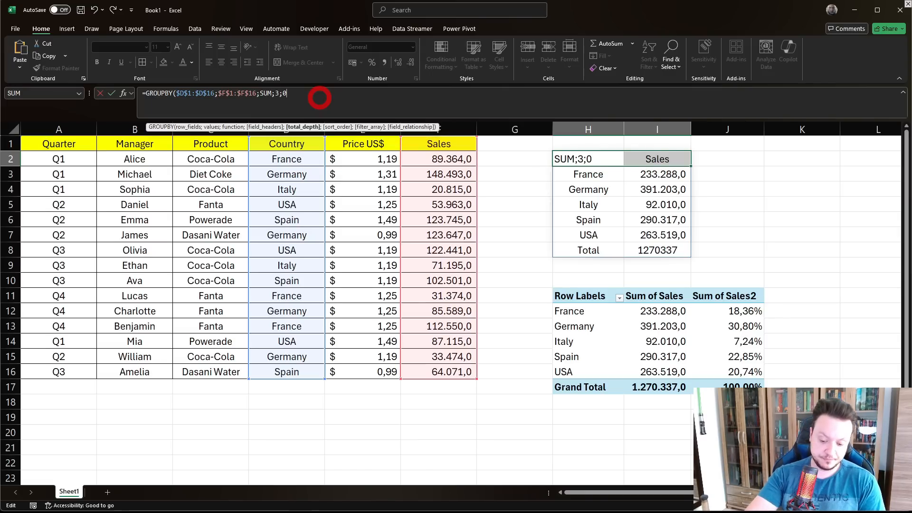
pyautogui.write(')')
pyautogui.press('Tab')
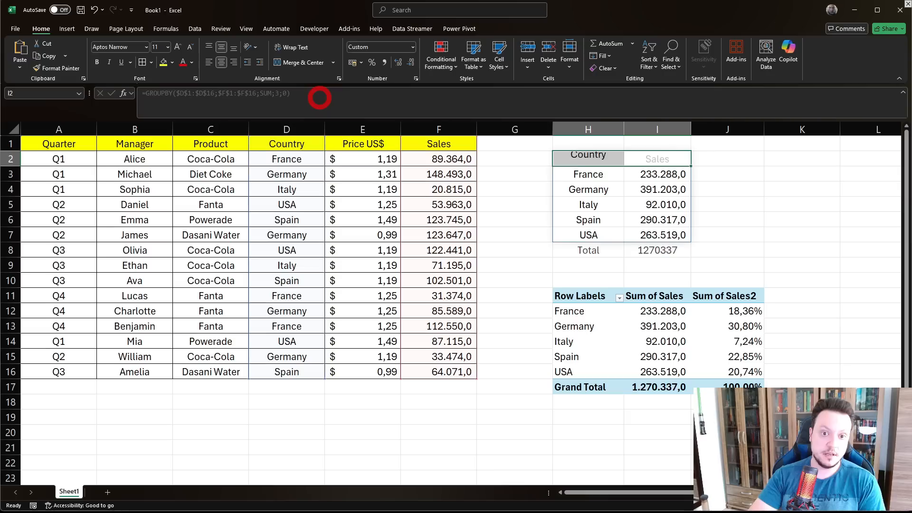
pyautogui.moveTo(590, 255); pyautogui.dragTo(652, 253)
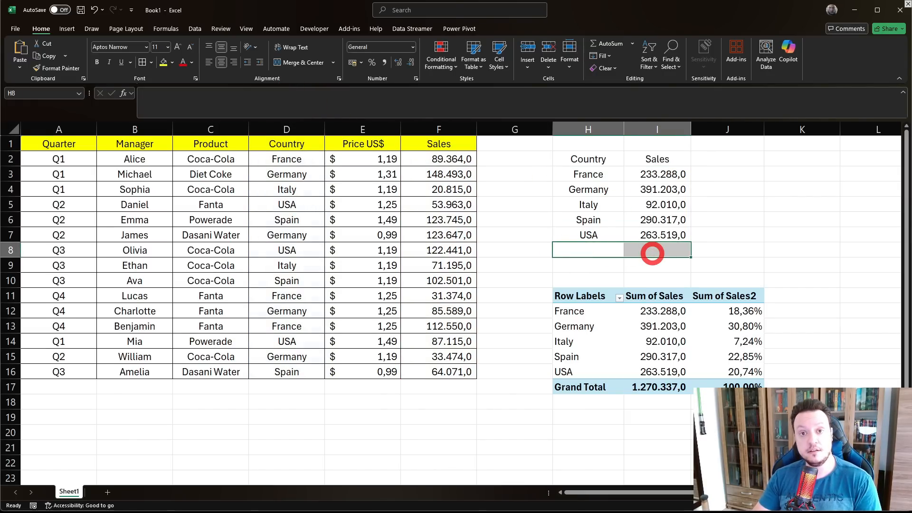
# Add a sort_order argument of 1 to the GROUPBY formula in H2 to sort by country in ascending order
pyautogui.click(584, 192)
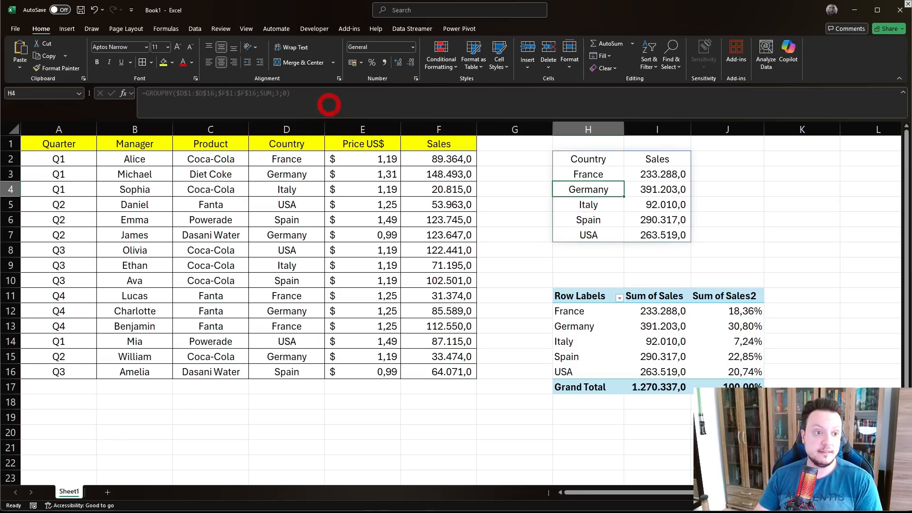
pyautogui.click(329, 104)
pyautogui.click(605, 158)
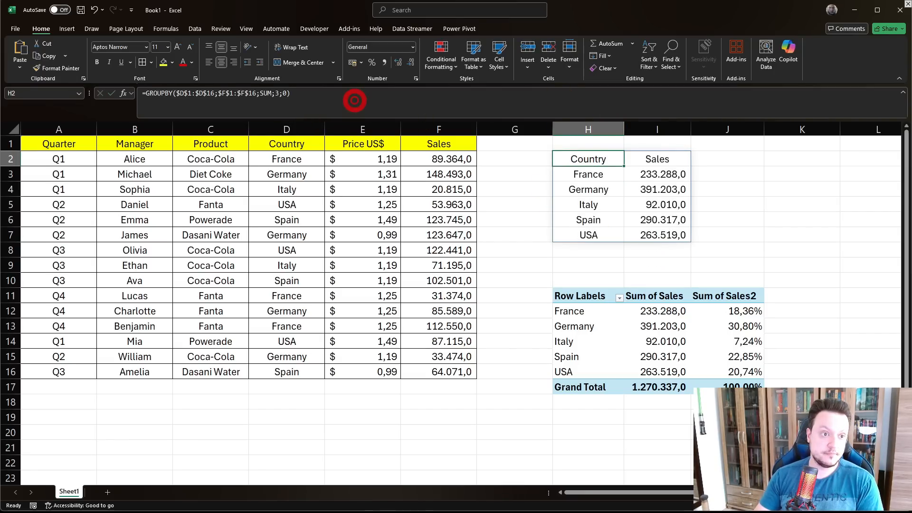
pyautogui.click(353, 97)
pyautogui.press('BackSpace')
pyautogui.write(';1')
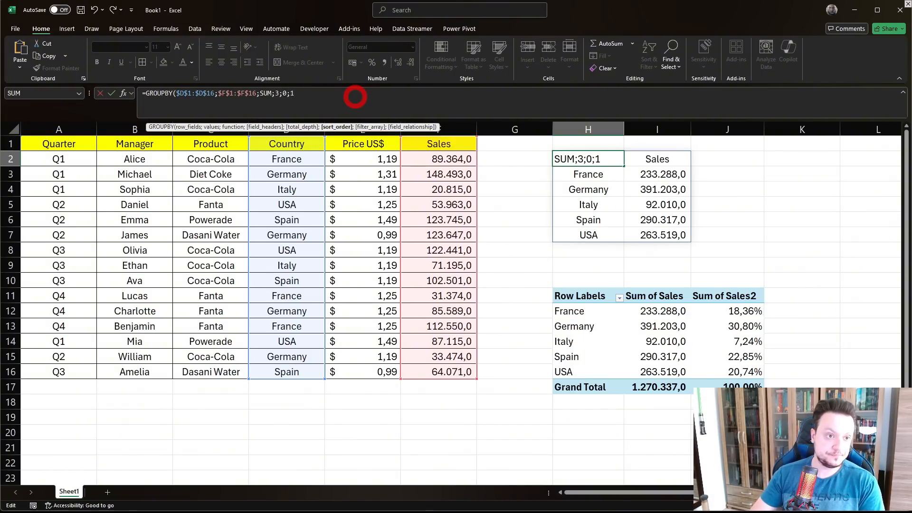
pyautogui.press('Return')
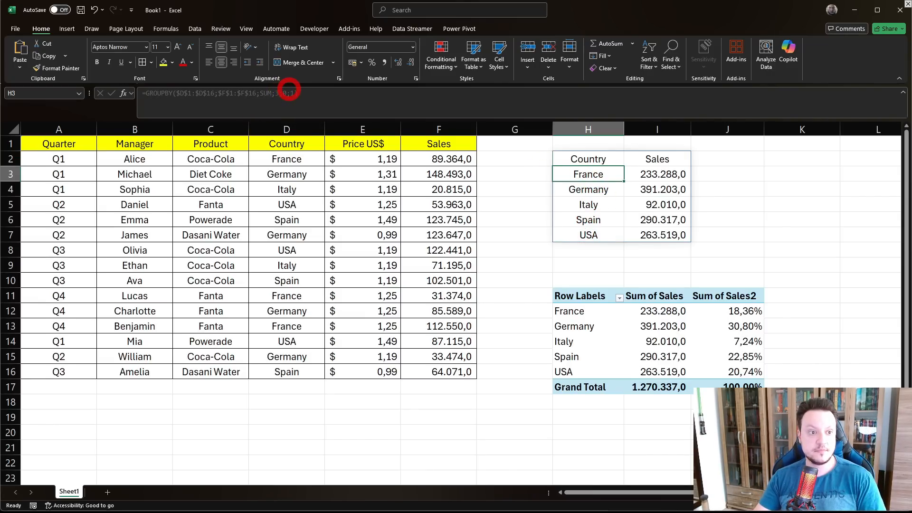
# Change the sort_order argument of the GROUPBY formula in H2 to -1 to sort the countries in descending order
pyautogui.click(584, 156)
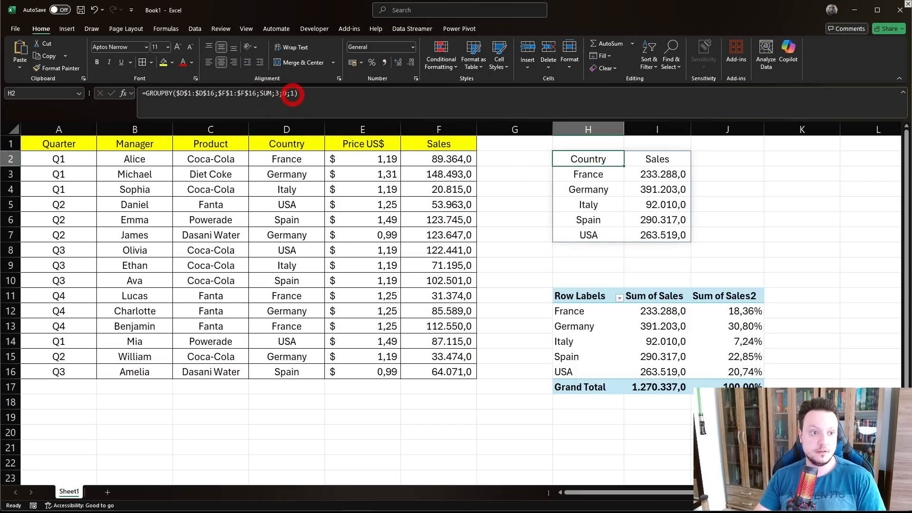
pyautogui.click(291, 93)
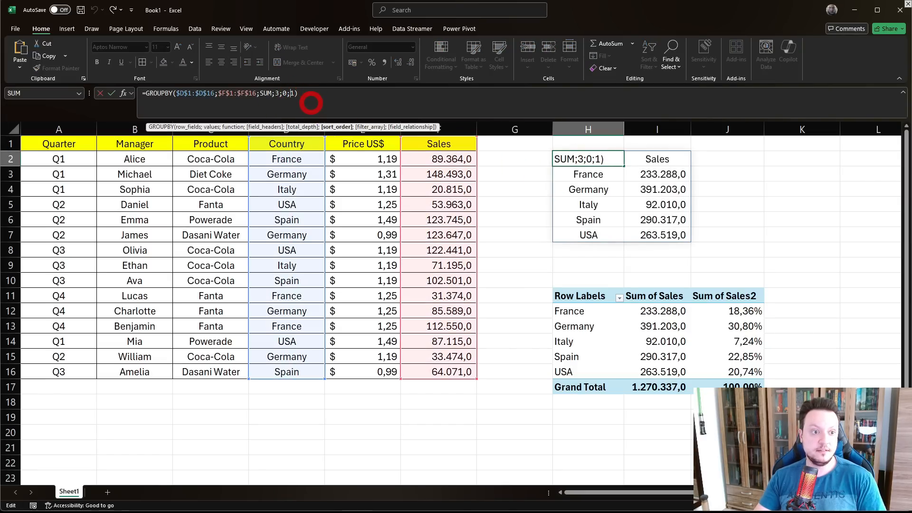
pyautogui.write('-')
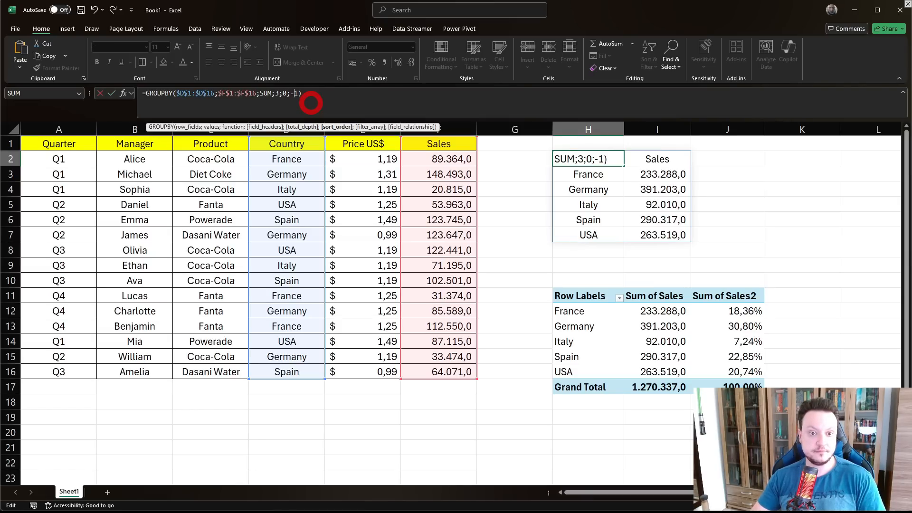
pyautogui.press('Return')
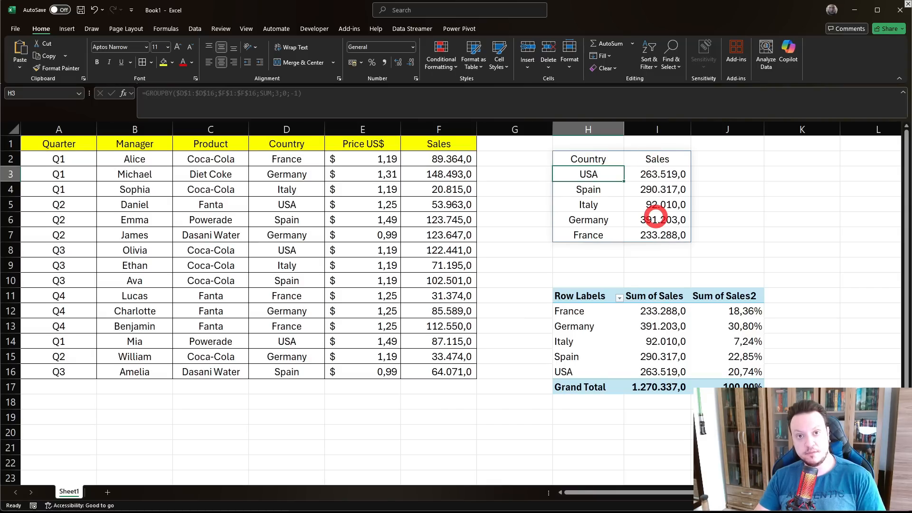
# Set the sort_order argument of the GROUPBY formula in H2 to 2 to sort by sales in ascending order
pyautogui.press('BackSpace')
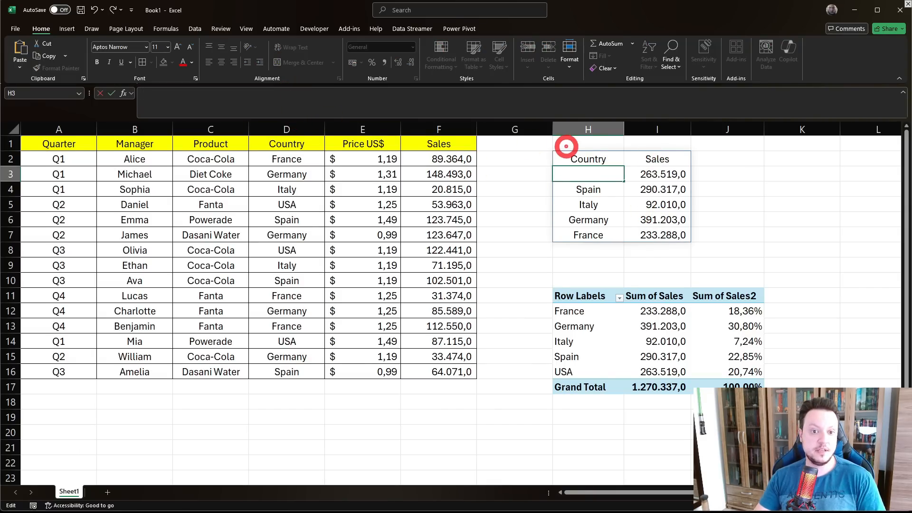
pyautogui.click(568, 154)
pyautogui.click(299, 94)
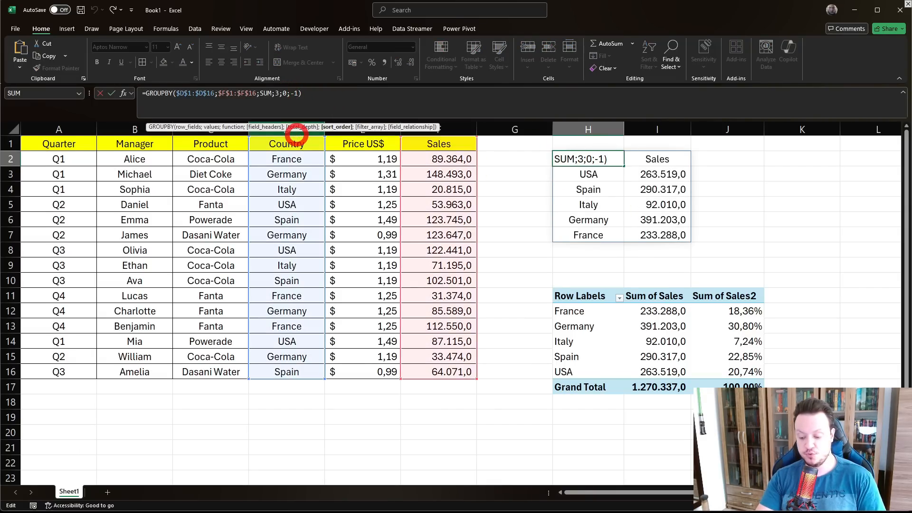
pyautogui.press('BackSpace')
pyautogui.press('BackSpace')
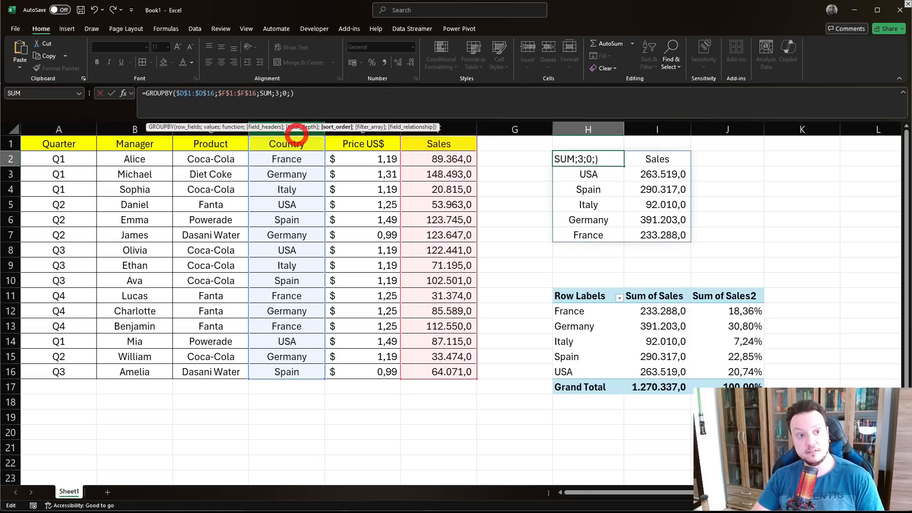
pyautogui.write('2')
pyautogui.press('Return')
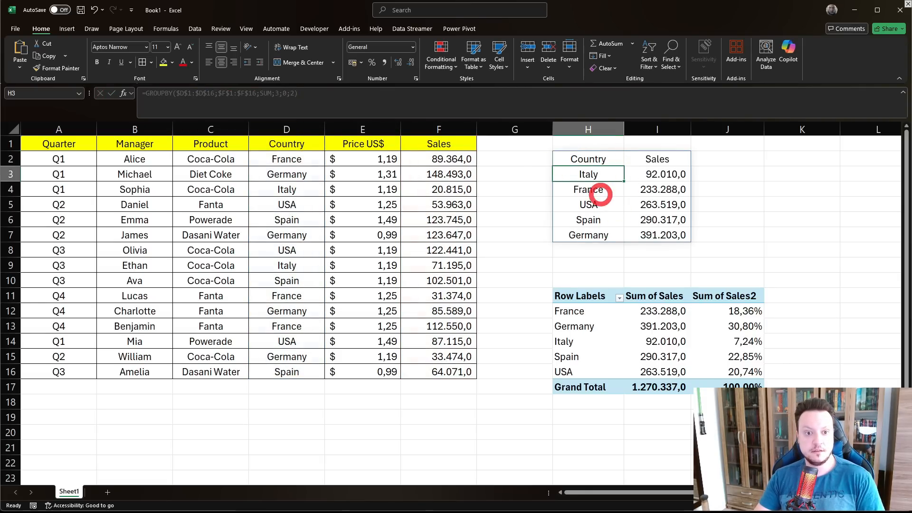
# Change the sort_order argument of the GROUPBY formula in H2 to -2 for descending sales and check the sorted rows
pyautogui.click(589, 158)
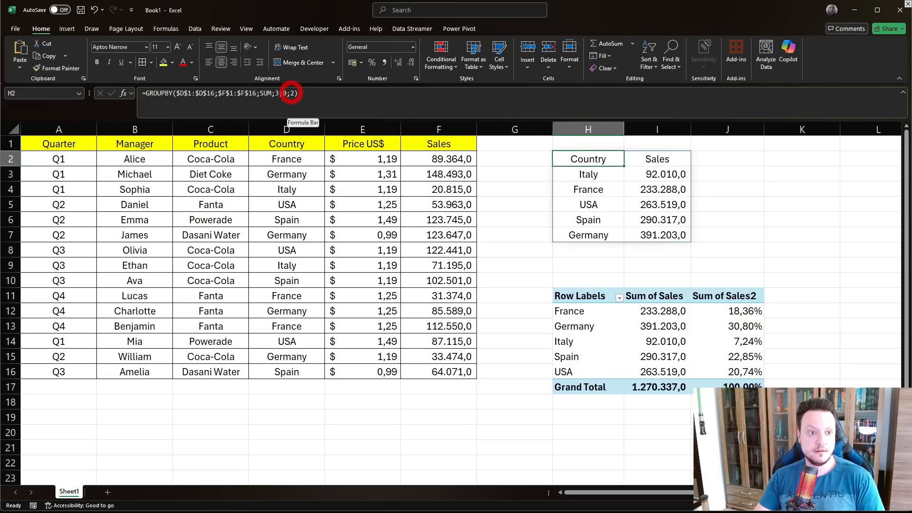
pyautogui.click(291, 93)
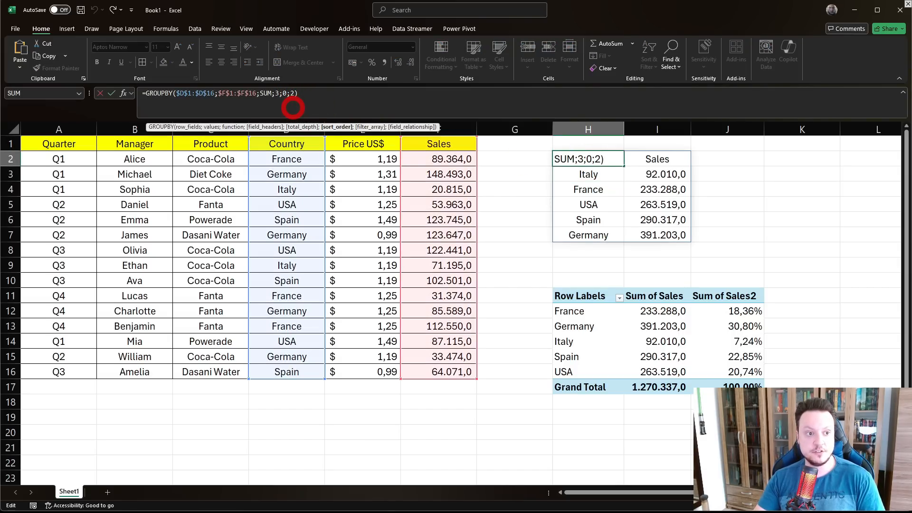
pyautogui.write('-')
pyautogui.press('Return')
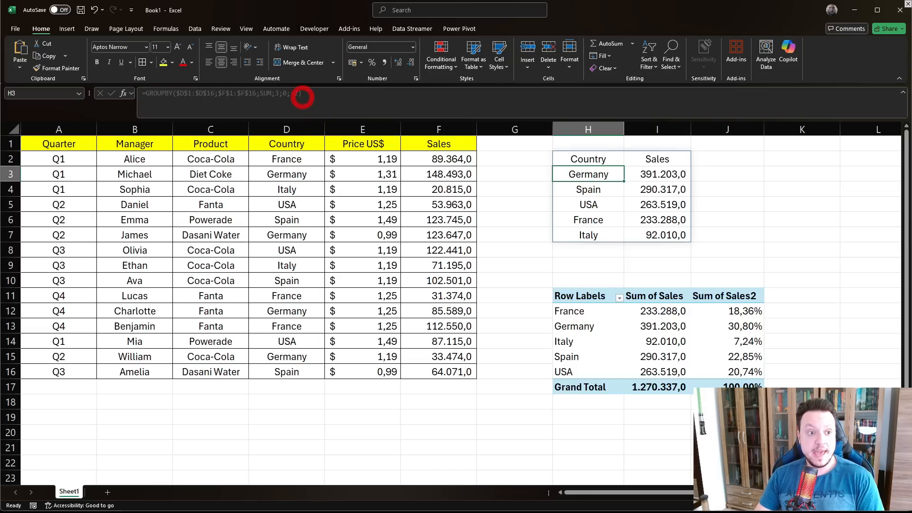
pyautogui.press('Down')
pyautogui.press('Down')
pyautogui.press('Down')
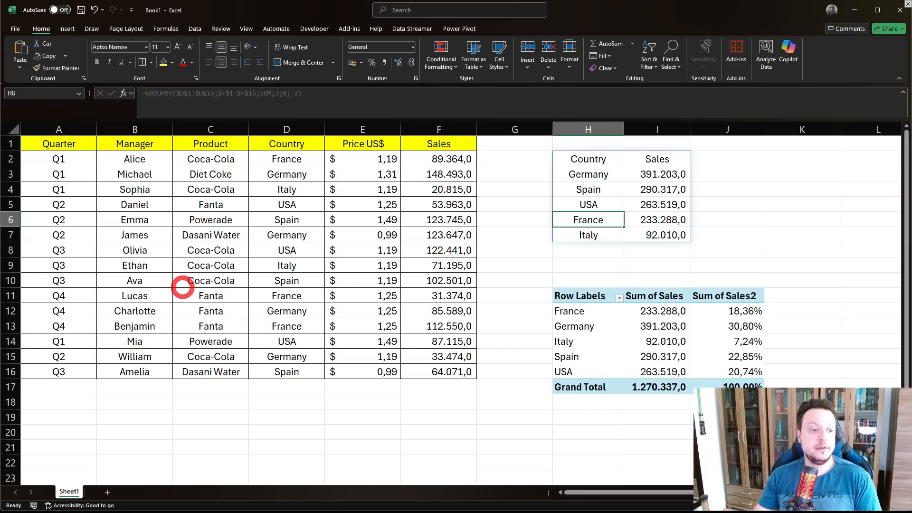
pyautogui.moveTo(585, 236); pyautogui.dragTo(630, 237)
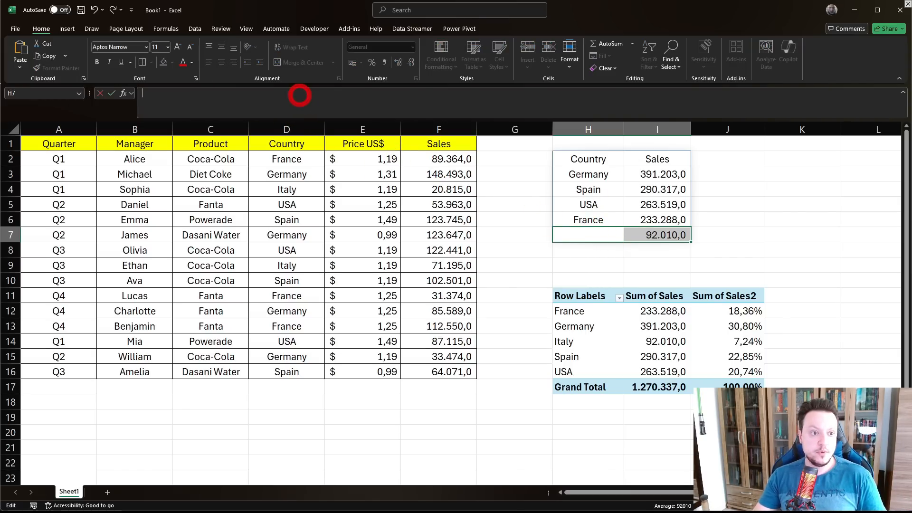
# Add a filter_array argument to the GROUPBY formula in H2 that excludes Italy, comparing $D$1:$D$16 with the <> operator
pyautogui.click(585, 158)
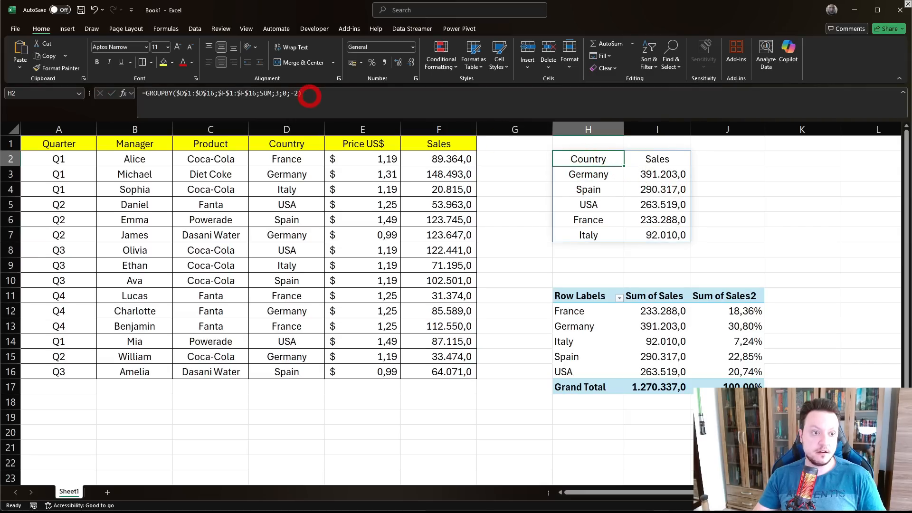
pyautogui.click(300, 94)
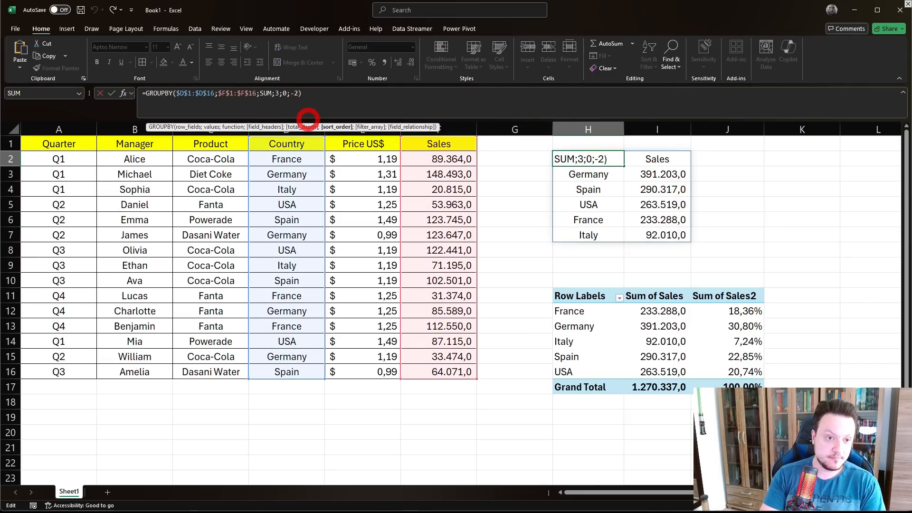
pyautogui.write(';')
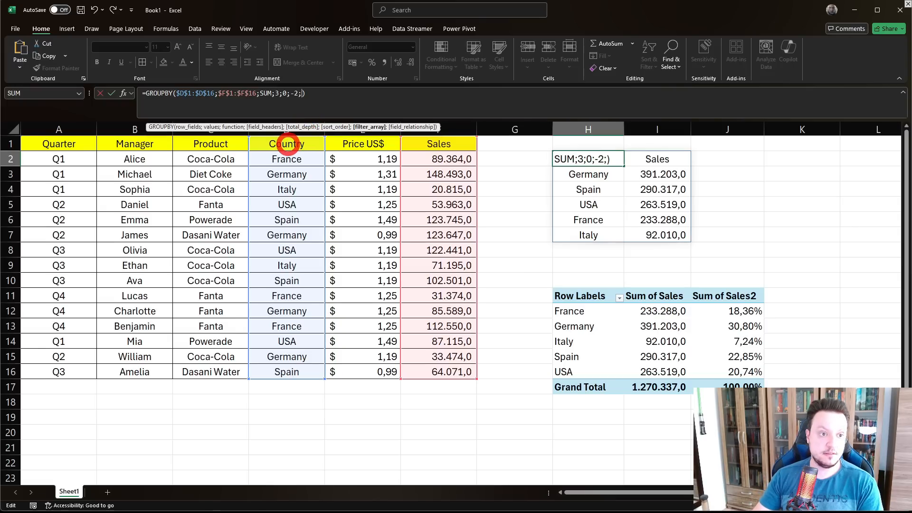
pyautogui.moveTo(287, 143); pyautogui.dragTo(295, 366)
pyautogui.press('F4')
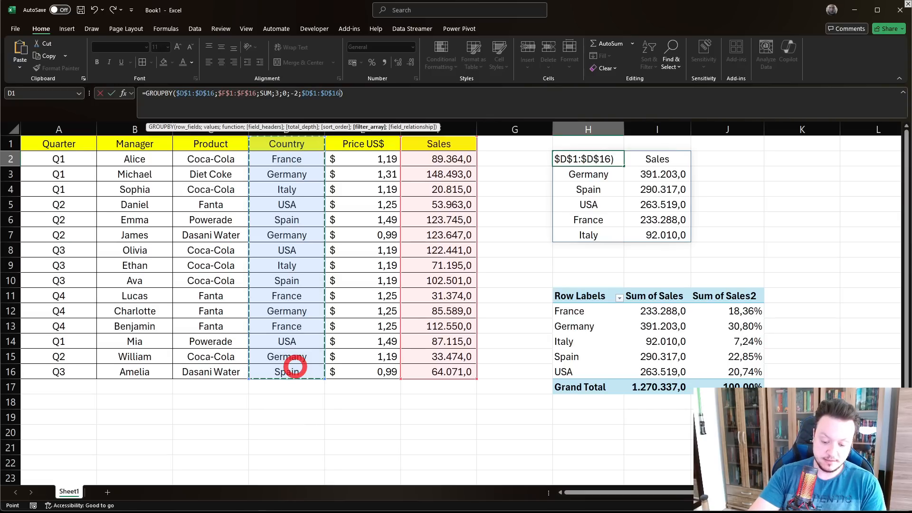
pyautogui.write('<>')
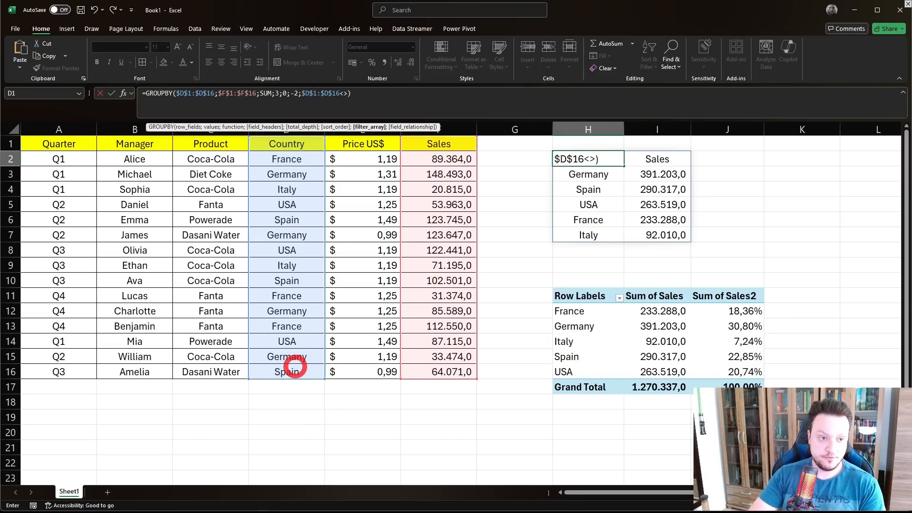
pyautogui.write('"')
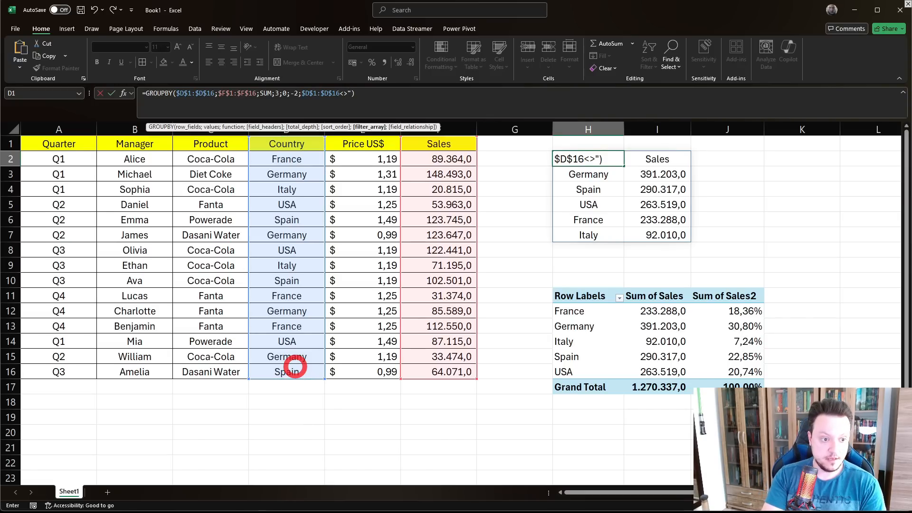
pyautogui.write('It')
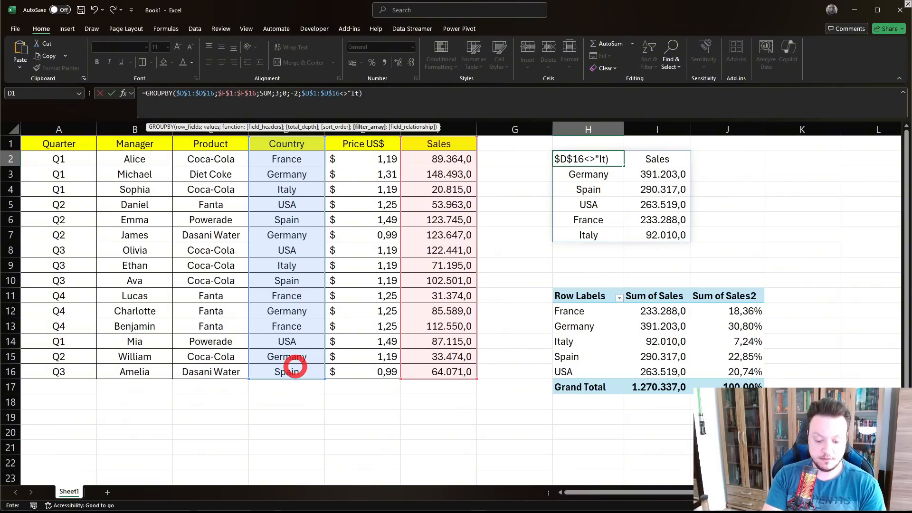
pyautogui.write('aly"')
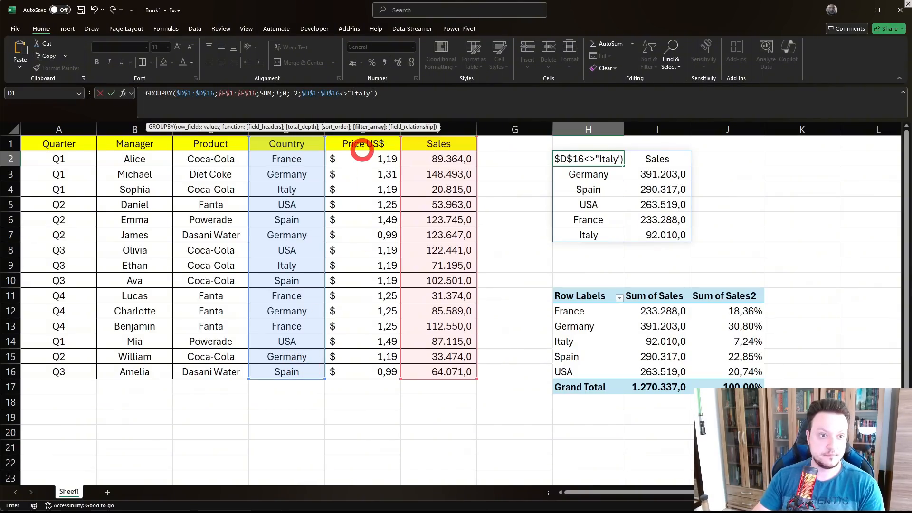
# Correct the quotation marks so the filter condition reads $D$1:$D$16<>"Italy", apply the formula and check the remaining country rows
pyautogui.click(350, 93)
pyautogui.press('BackSpace')
pyautogui.write("'")
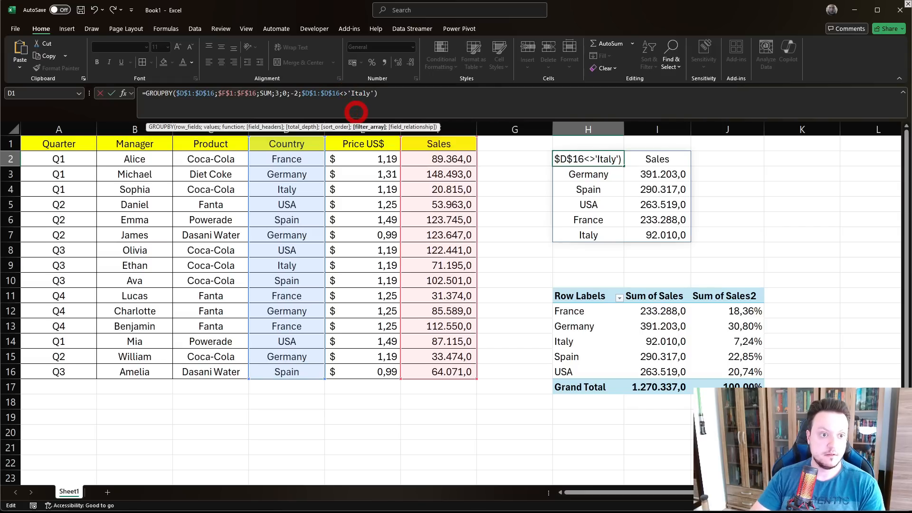
pyautogui.press('BackSpace')
pyautogui.write('"')
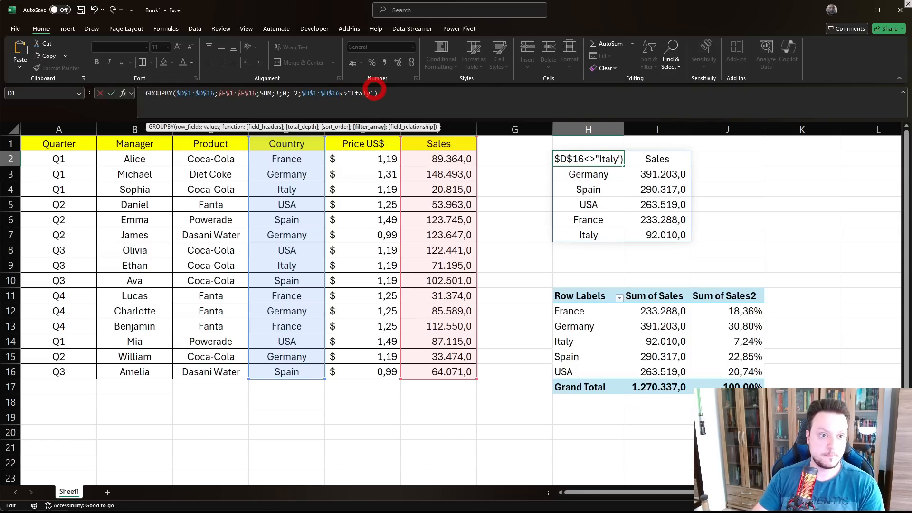
pyautogui.write('"')
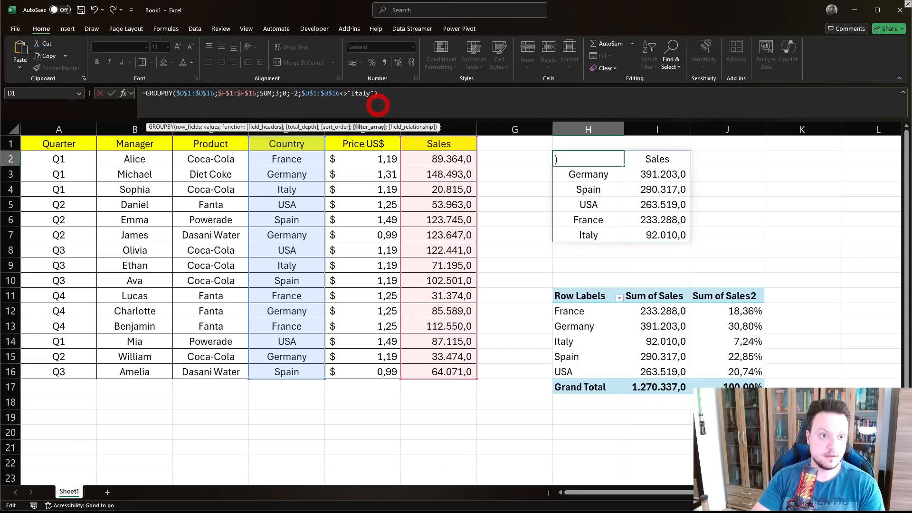
pyautogui.press('Return')
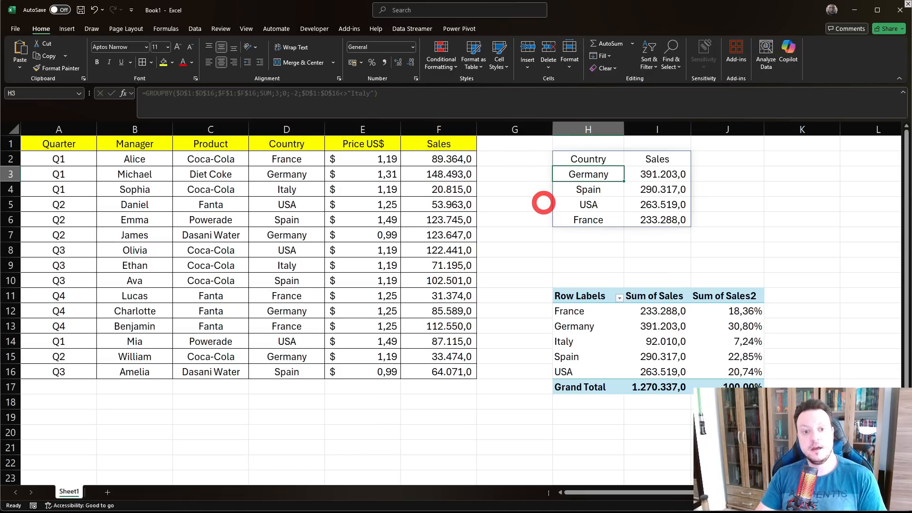
pyautogui.click(565, 234)
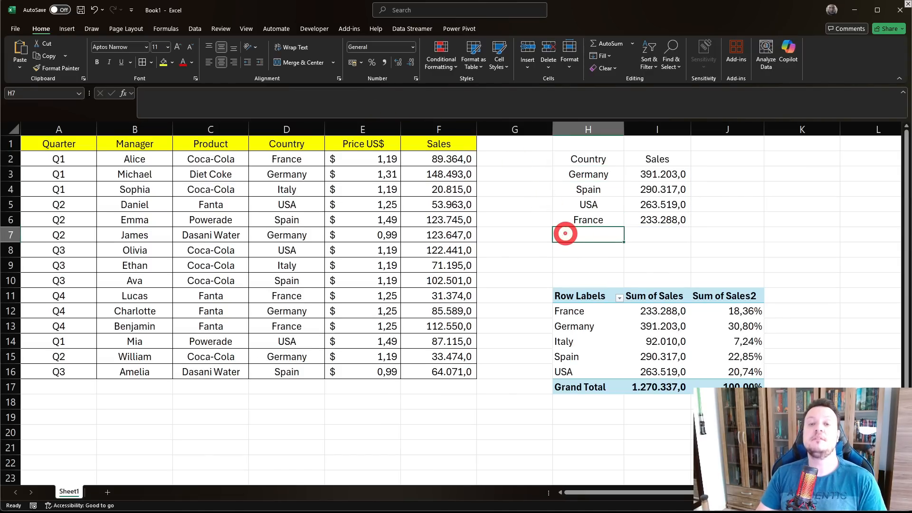
pyautogui.click(586, 205)
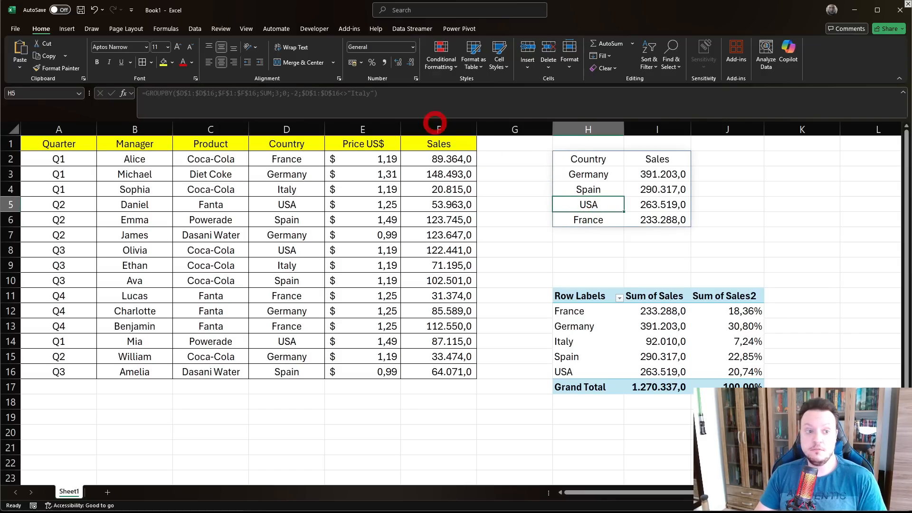
# Change the comparison operator in the H2 formula's filter_array argument to = so only Italy is kept
pyautogui.click(346, 97)
pyautogui.click(591, 159)
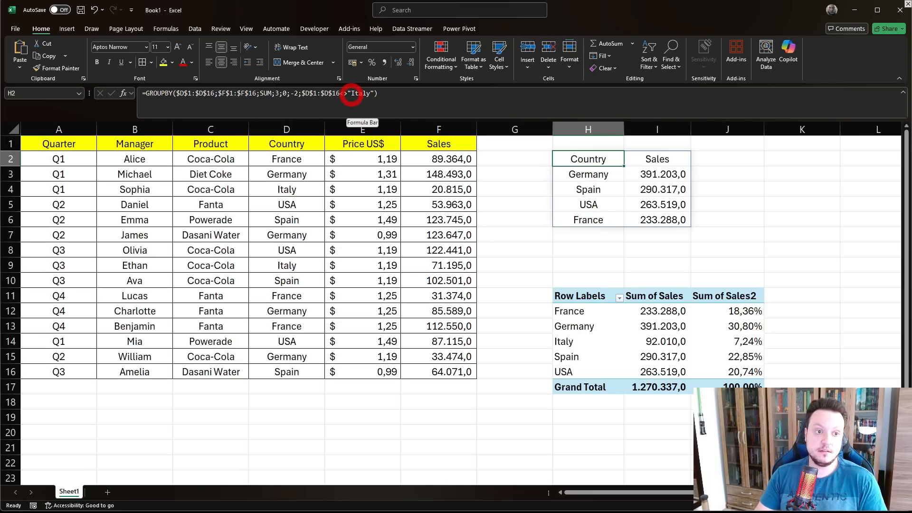
pyautogui.doubleClick(343, 93)
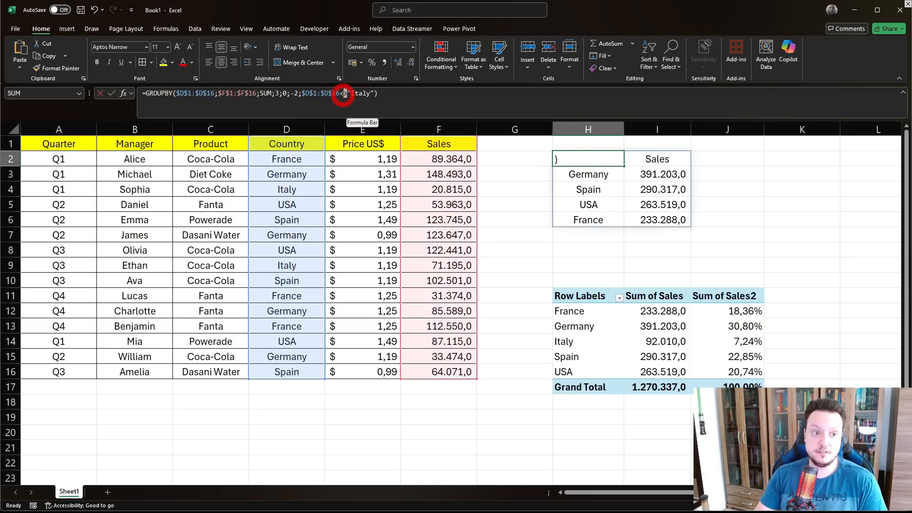
pyautogui.write('=')
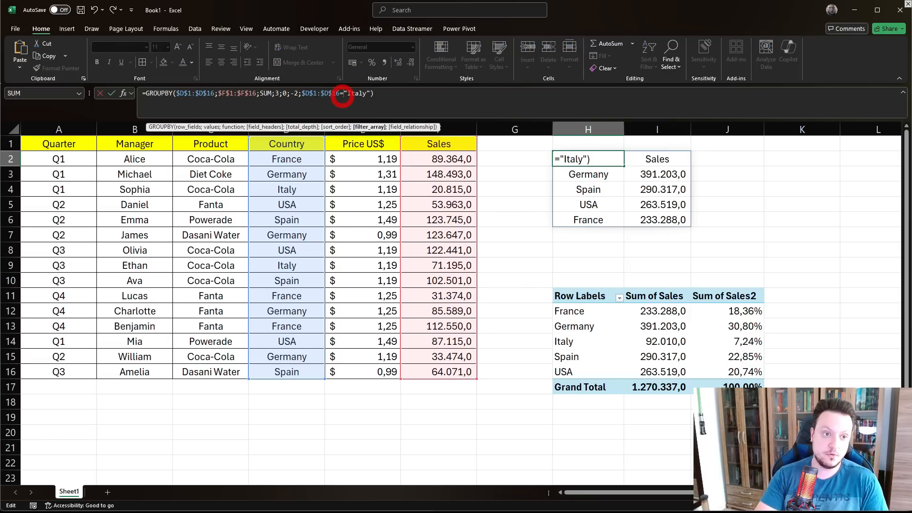
pyautogui.press('Return')
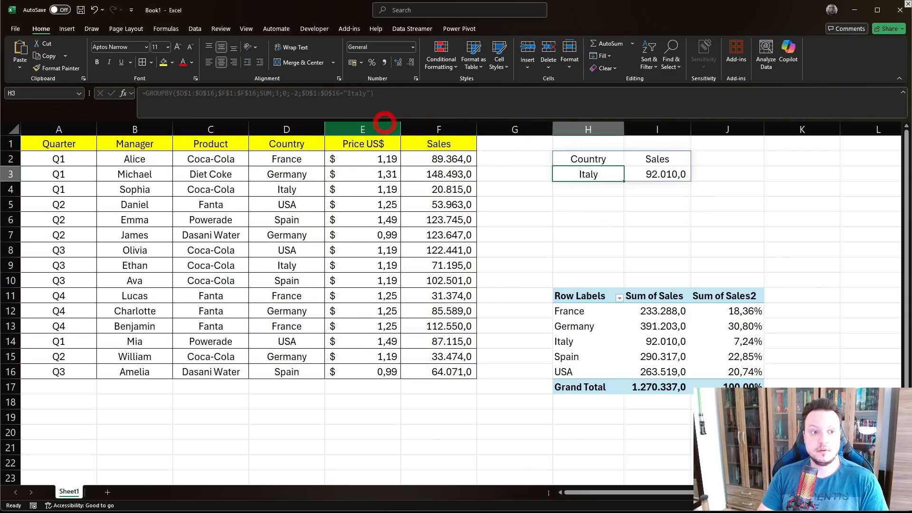
# Set the operator in the H2 formula's filter_array argument back to <> to exclude Italy again
pyautogui.click(572, 157)
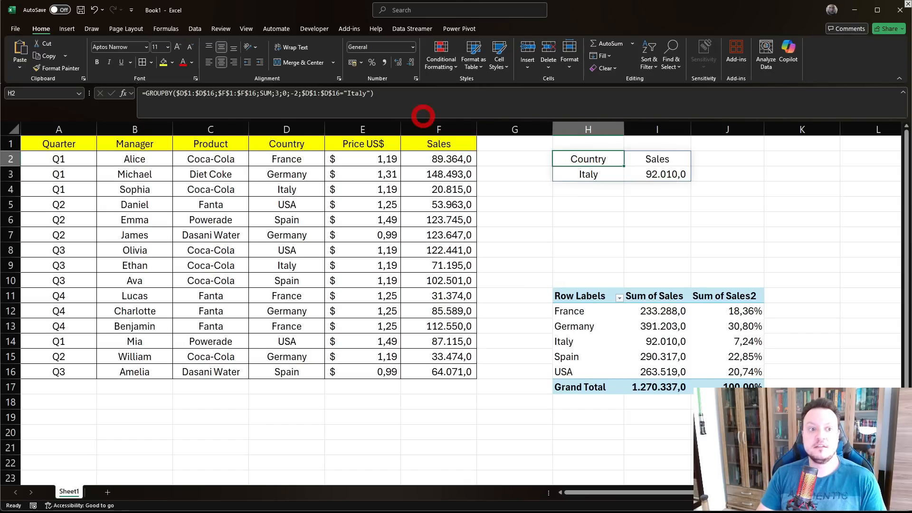
pyautogui.moveTo(367, 93); pyautogui.dragTo(345, 93)
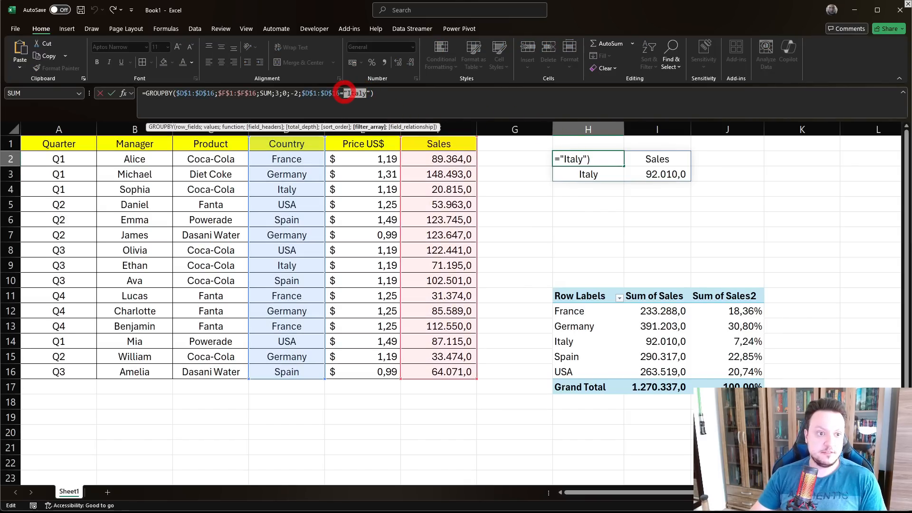
pyautogui.click(343, 94)
pyautogui.press('BackSpace')
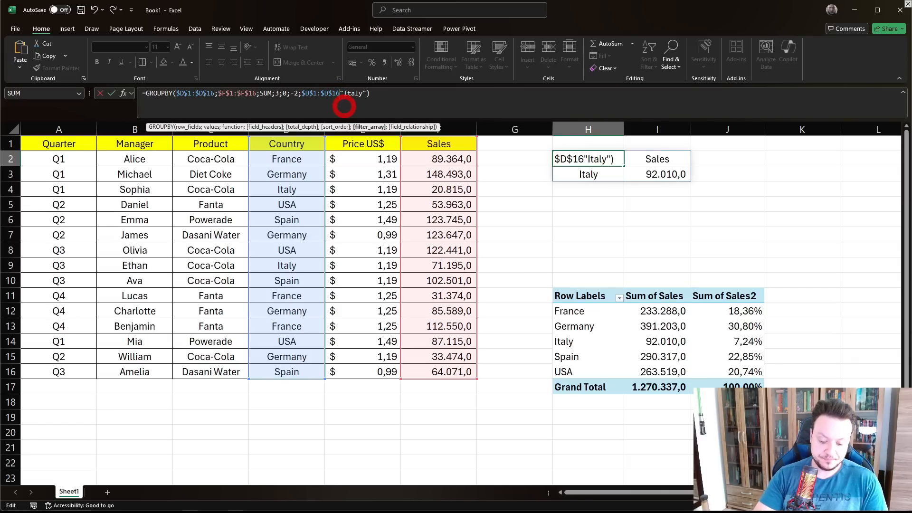
pyautogui.write('<>')
pyautogui.press('Return')
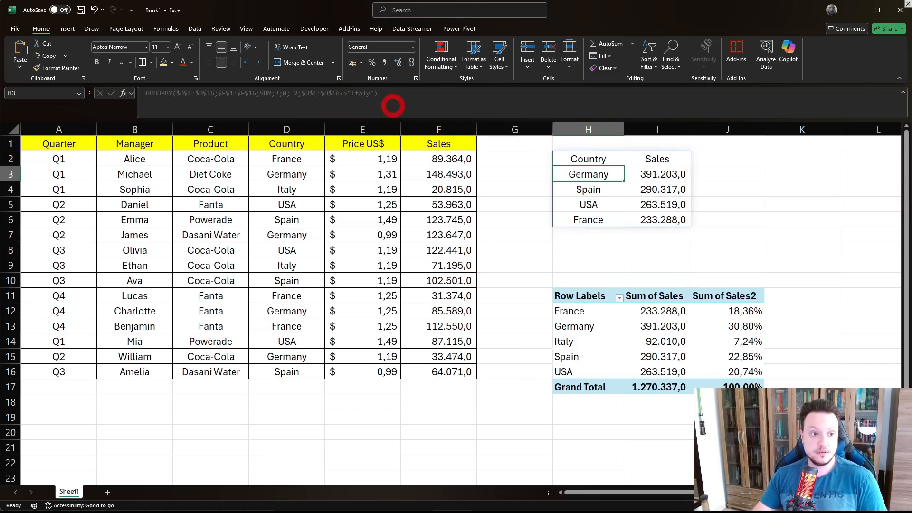
pyautogui.click(558, 148)
pyautogui.click(568, 157)
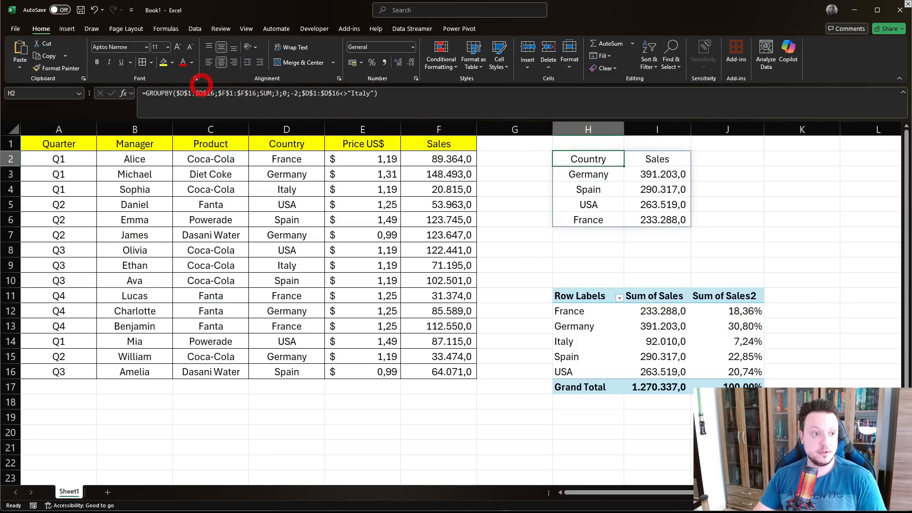
pyautogui.click(160, 93)
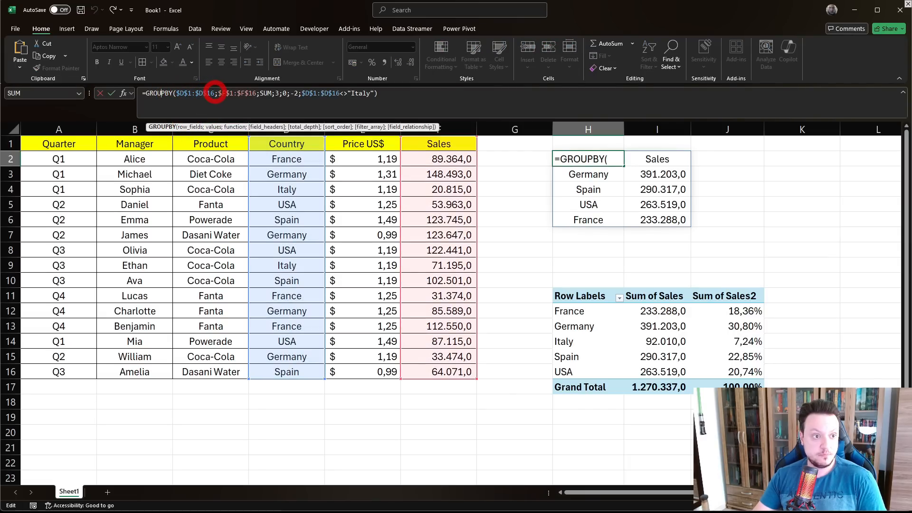
pyautogui.moveTo(215, 94); pyautogui.dragTo(177, 94)
pyautogui.press('Escape')
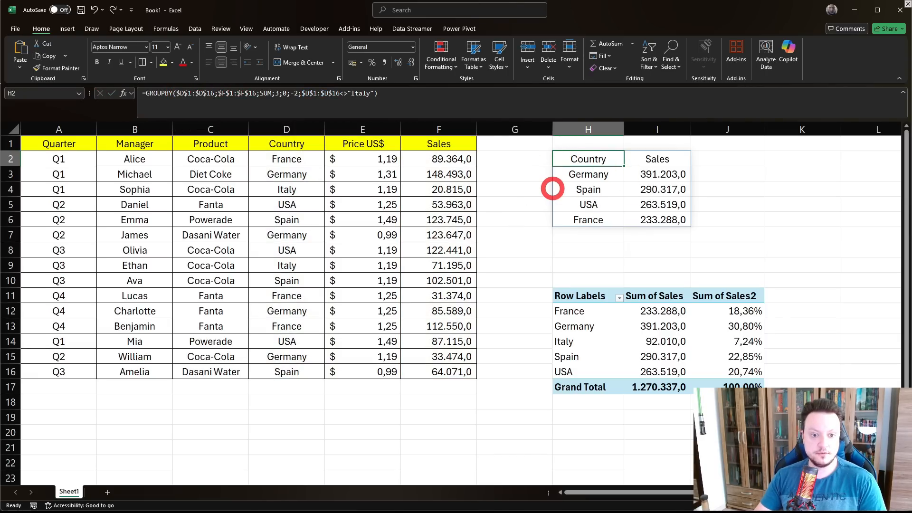
# Delete the PivotTable below the GROUPBY results by clearing the range G10:K18
pyautogui.moveTo(542, 281); pyautogui.dragTo(802, 402)
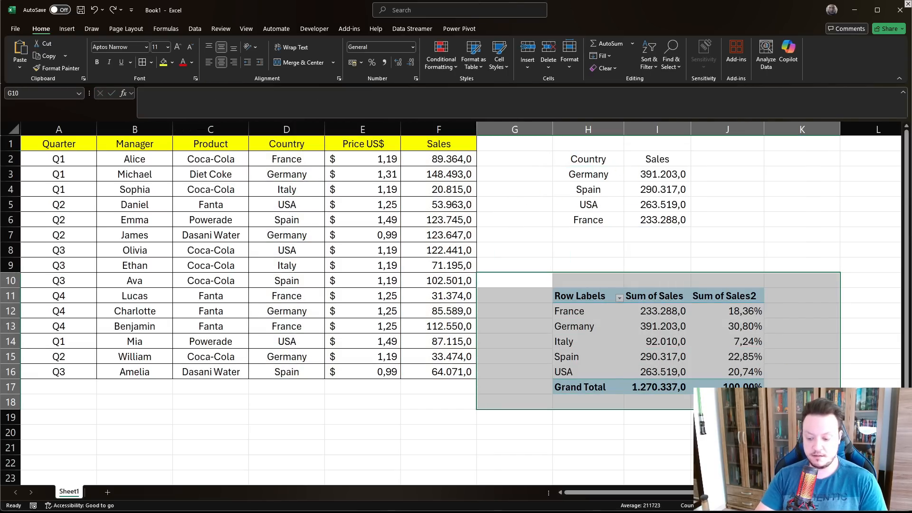
pyautogui.press('Delete')
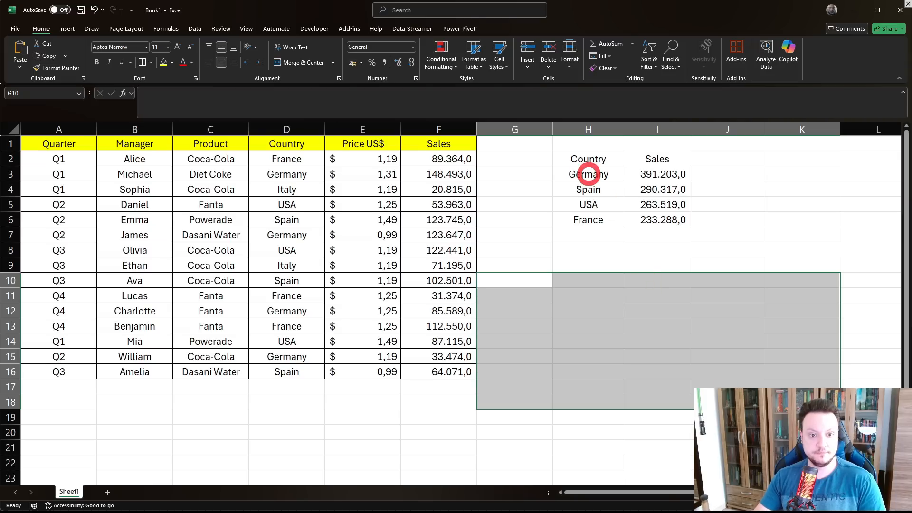
# Replace the row_fields argument of the GROUPBY formula in H2 with $C$1:$D$16 to group sales by product and country
pyautogui.click(589, 158)
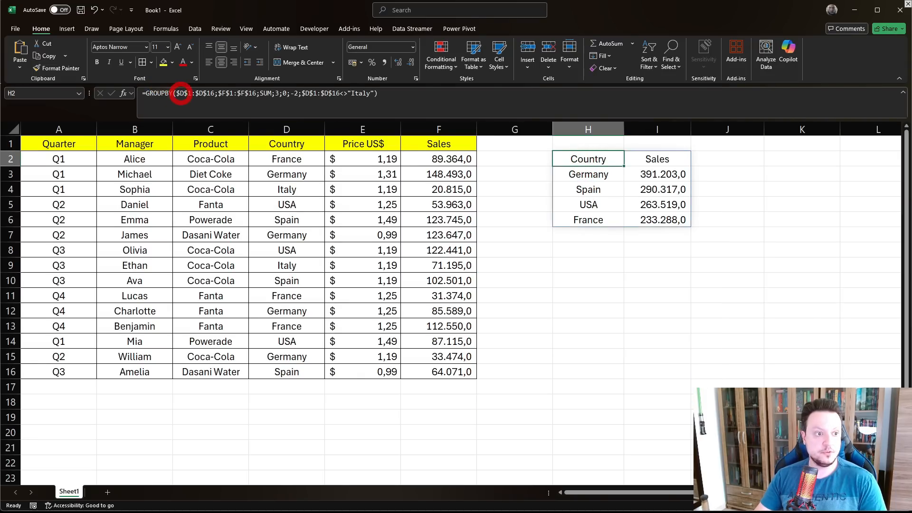
pyautogui.moveTo(178, 93); pyautogui.dragTo(214, 94)
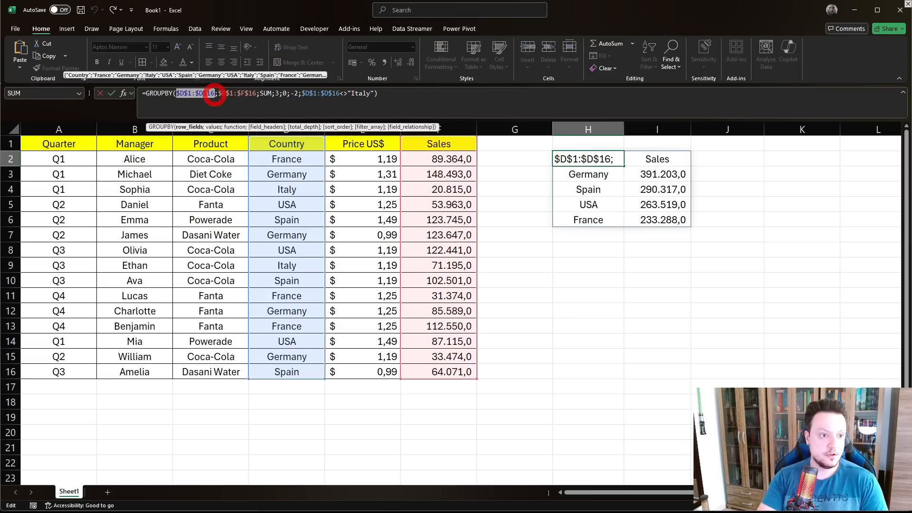
pyautogui.press('Delete')
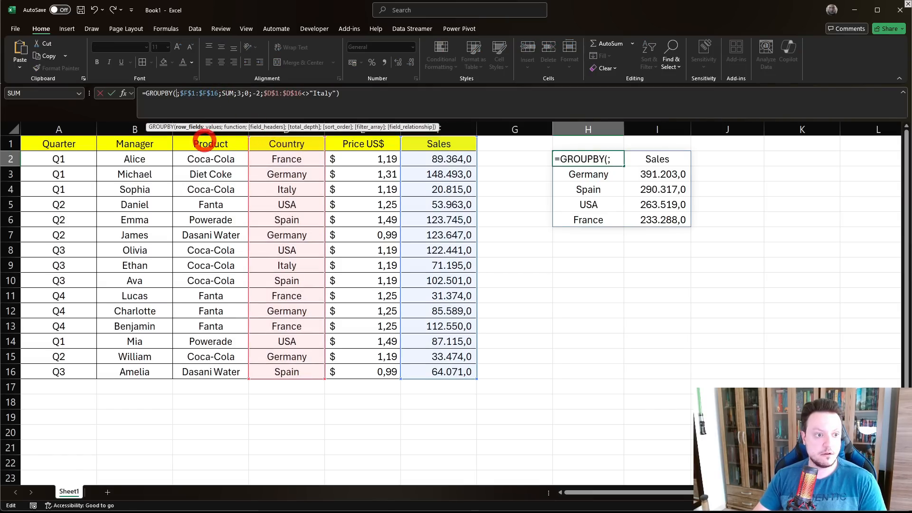
pyautogui.moveTo(209, 142); pyautogui.dragTo(278, 371)
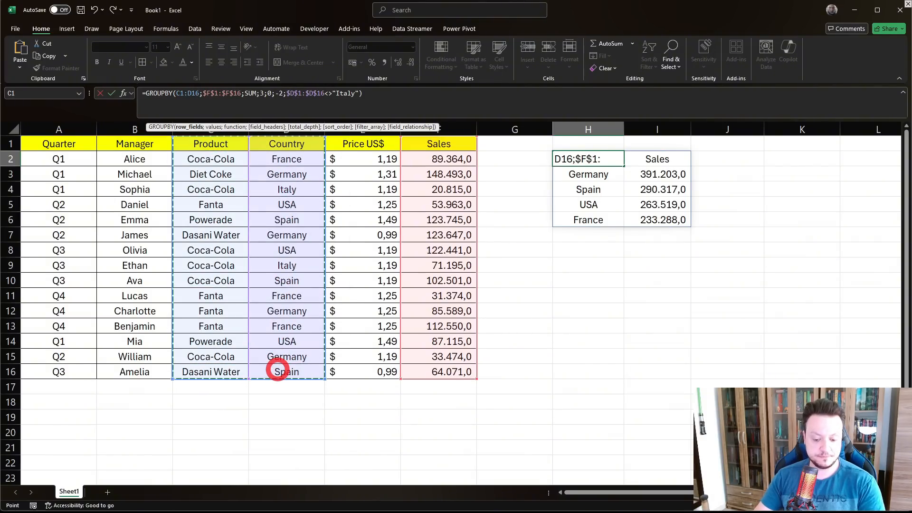
pyautogui.press('F4')
pyautogui.press('Return')
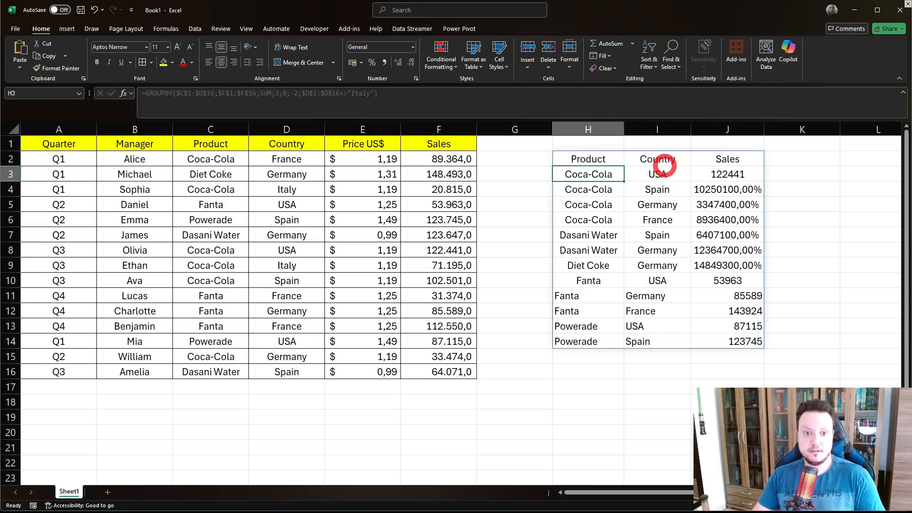
# Format the sales values in J3:J14 as Accounting with the $ English (United States) currency
pyautogui.moveTo(729, 175); pyautogui.dragTo(729, 342)
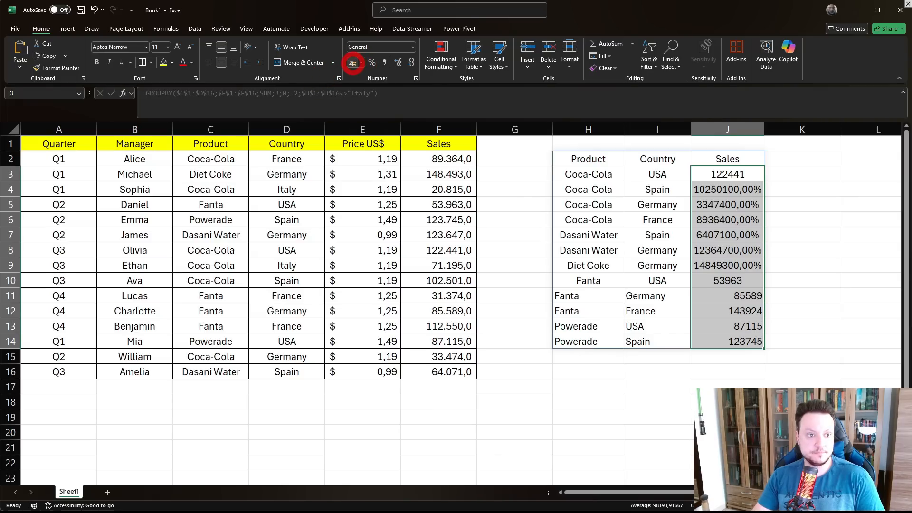
pyautogui.click(351, 63)
pyautogui.click(361, 63)
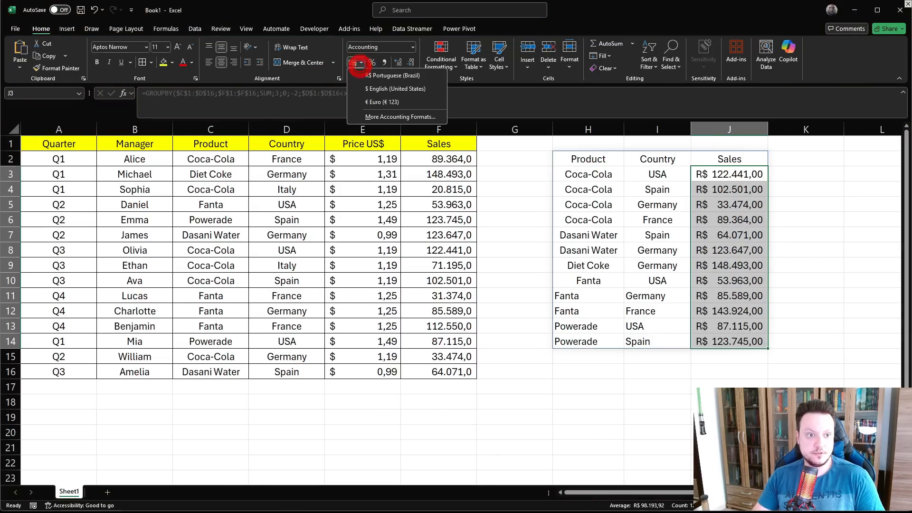
pyautogui.click(371, 88)
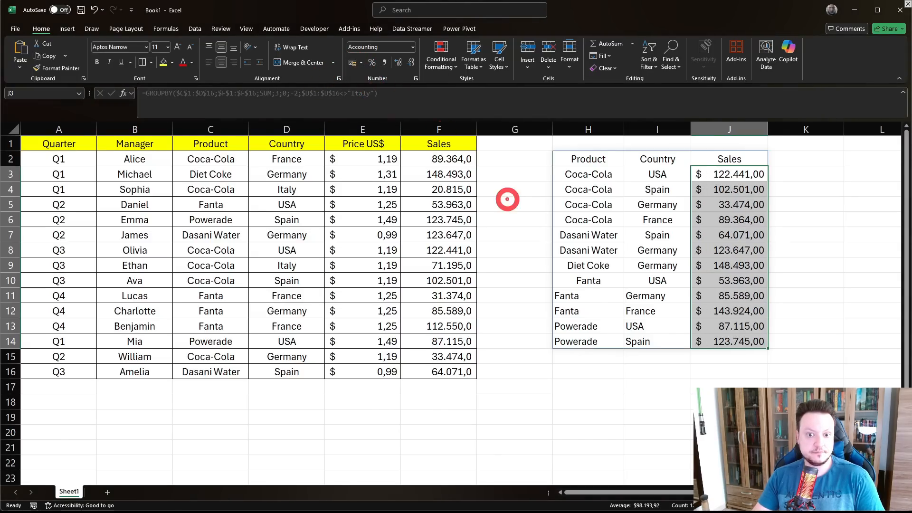
# Undo the recent edits back to the country-only GROUPBY results with the PivotTable still below them
pyautogui.click(591, 355)
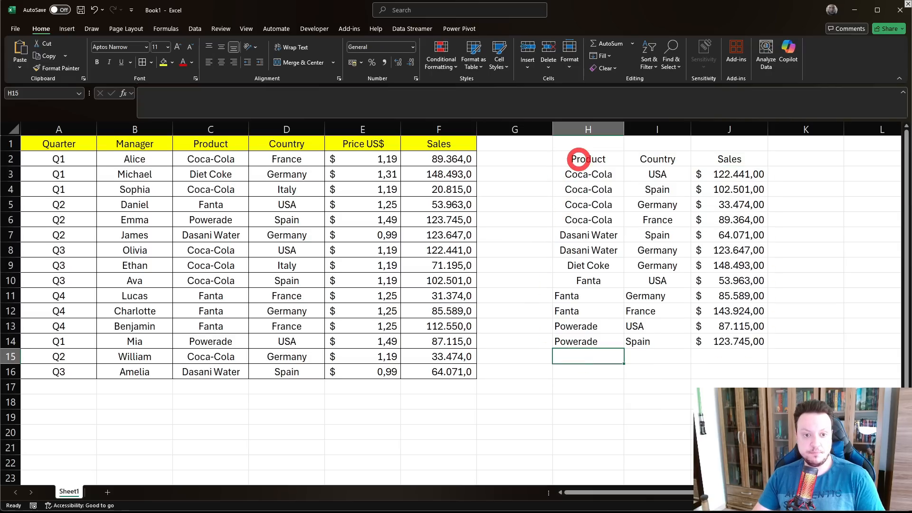
pyautogui.click(602, 156)
pyautogui.click(654, 162)
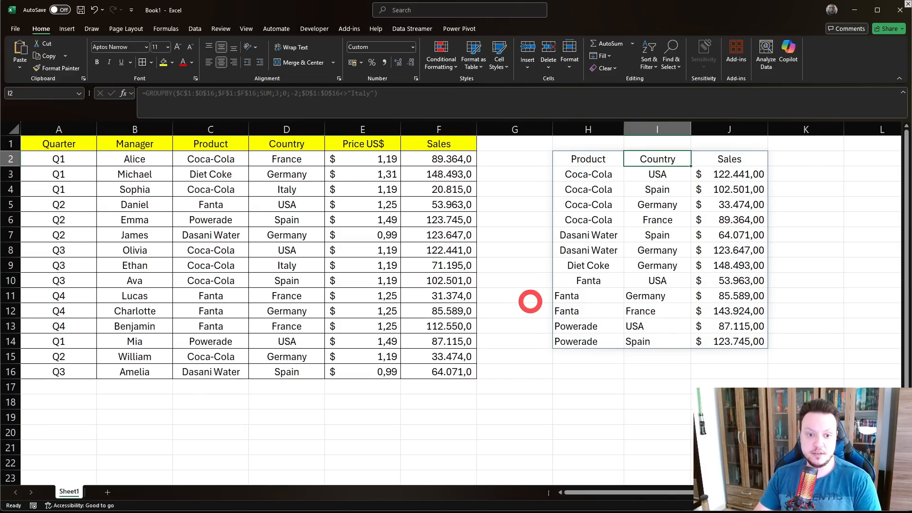
pyautogui.hotkey('ctrl', 'z')
pyautogui.hotkey('ctrl', 'z')
pyautogui.hotkey('ctrl', 'z')
pyautogui.hotkey('ctrl', 'z')
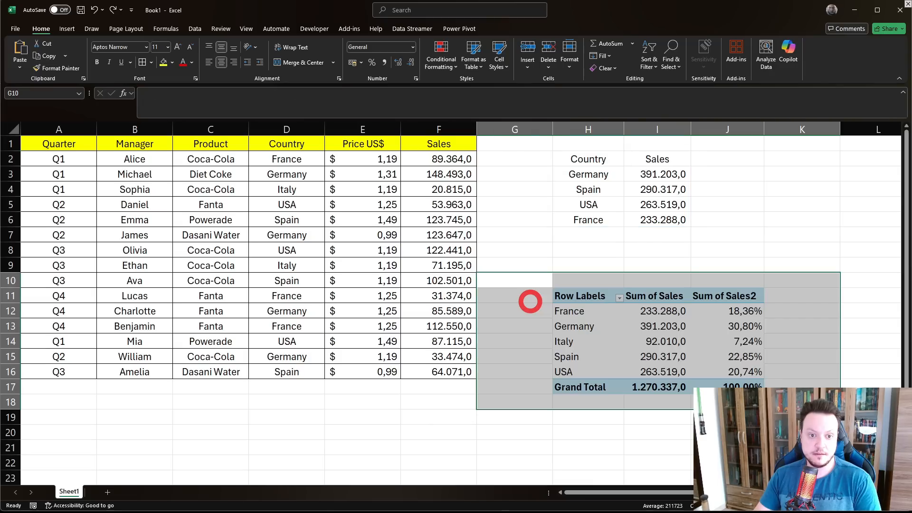
pyautogui.click(545, 356)
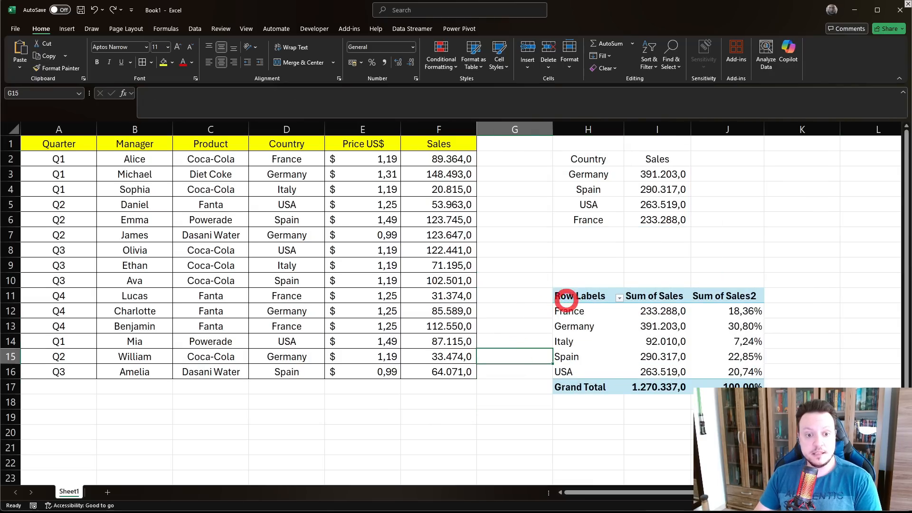
# Add the Quarter field to the Columns area of the PivotTable below the GROUPBY results
pyautogui.moveTo(564, 302); pyautogui.dragTo(620, 352)
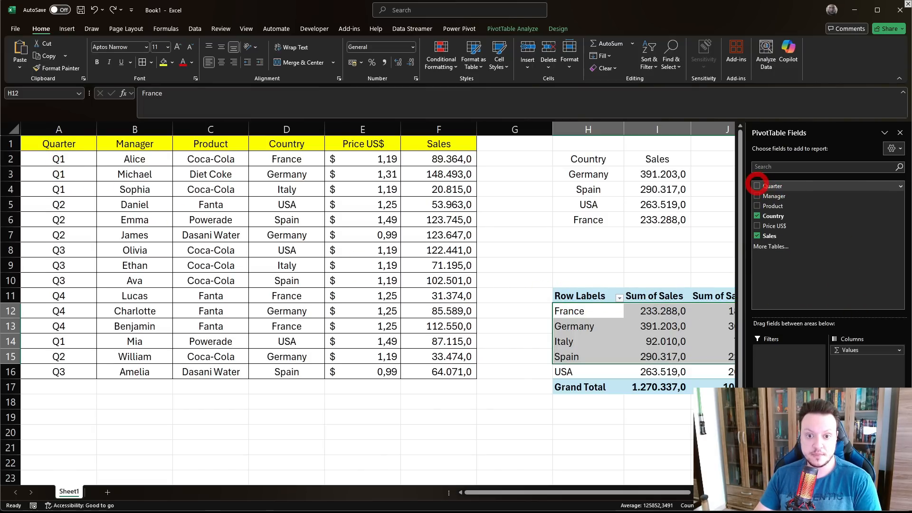
pyautogui.moveTo(756, 185); pyautogui.dragTo(865, 362)
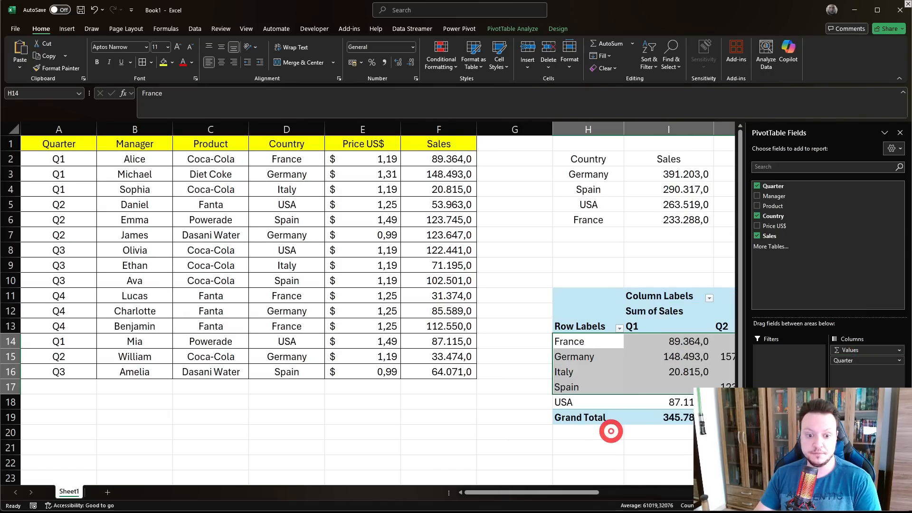
pyautogui.click(610, 431)
pyautogui.moveTo(565, 493); pyautogui.dragTo(635, 487)
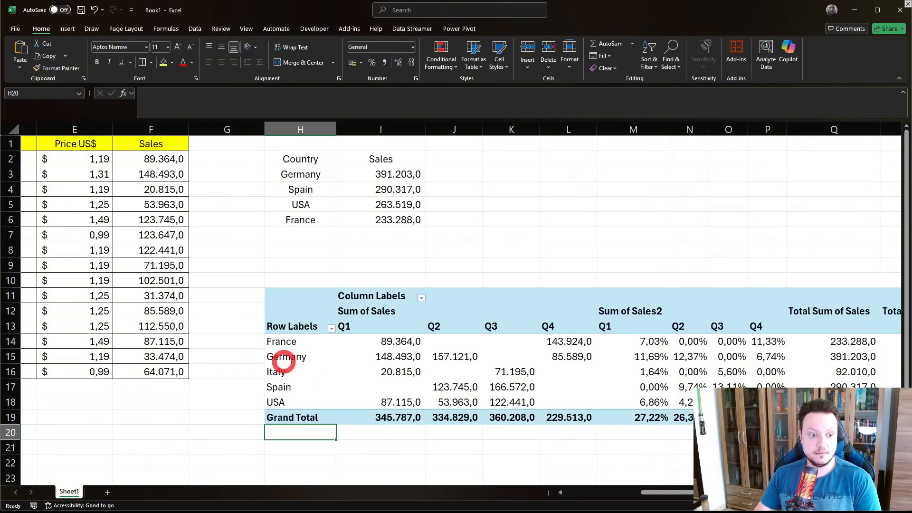
# Remove the Sum of Sales2 percentage field from the PivotTable, keeping only Sum of Sales as values
pyautogui.click(291, 359)
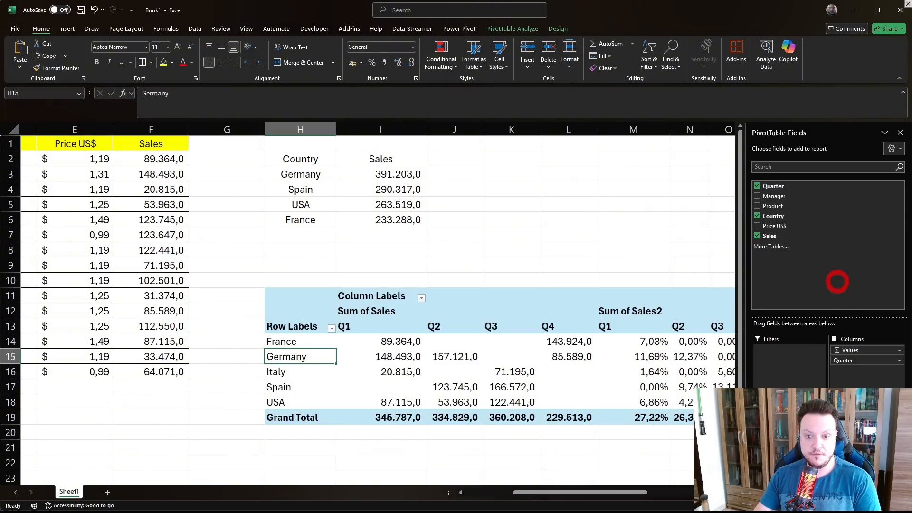
pyautogui.moveTo(837, 282); pyautogui.dragTo(837, 282)
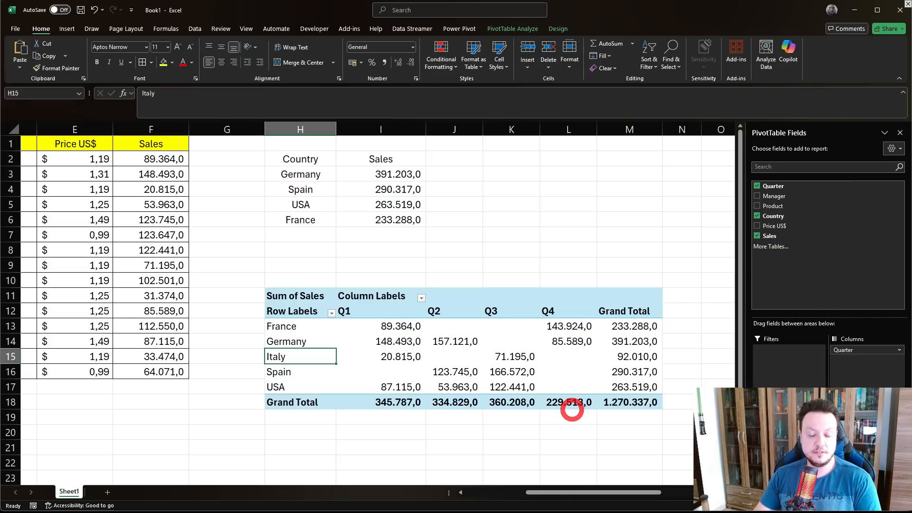
pyautogui.moveTo(566, 397)
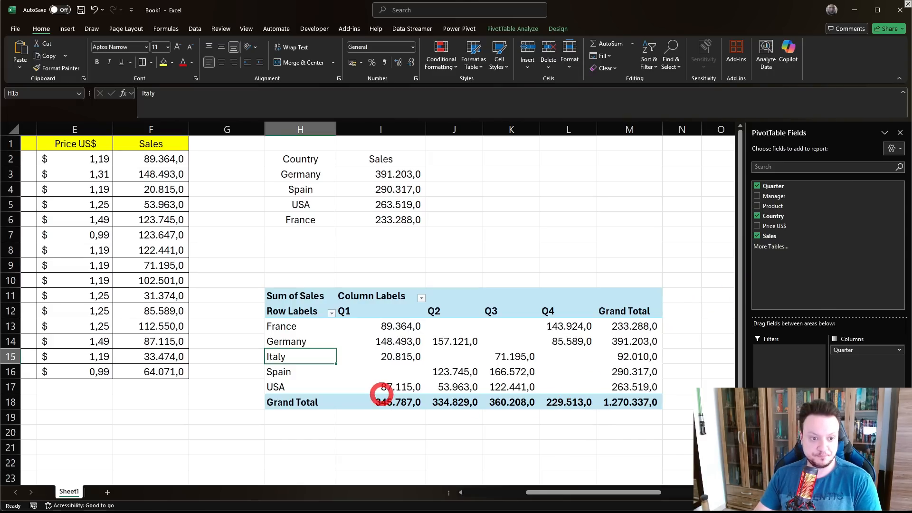
pyautogui.click(317, 341)
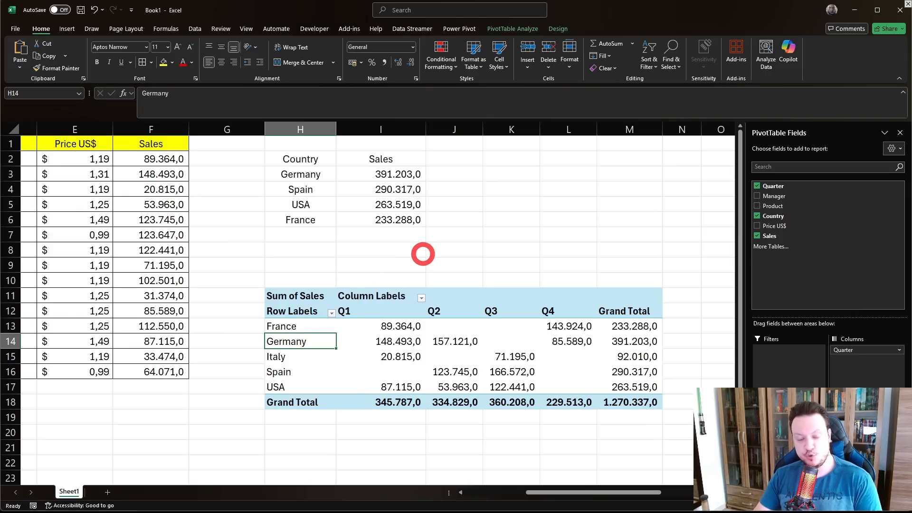
pyautogui.click(422, 254)
pyautogui.moveTo(344, 306); pyautogui.dragTo(498, 308)
pyautogui.click(553, 310)
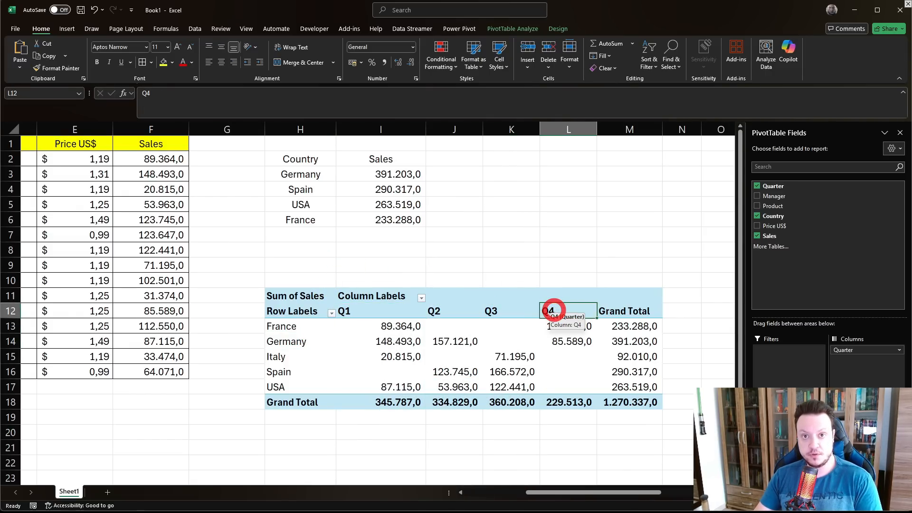
pyautogui.click(302, 427)
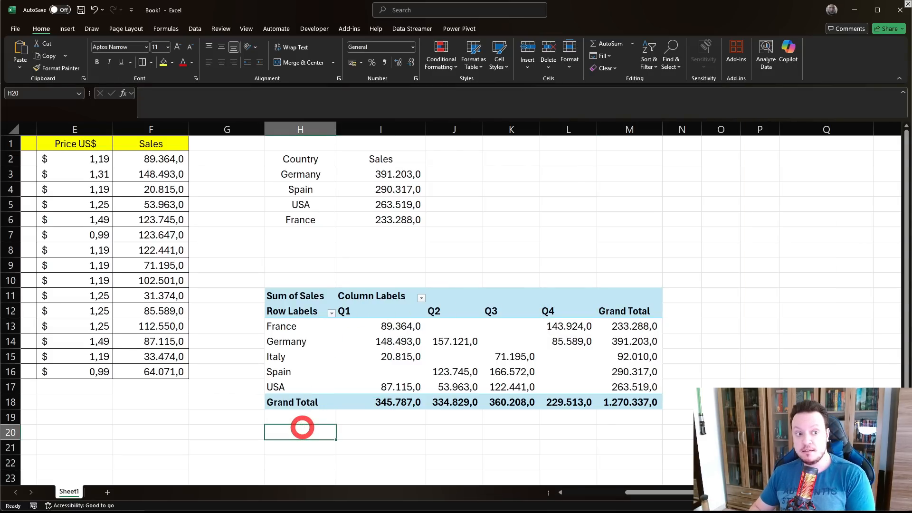
pyautogui.click(314, 158)
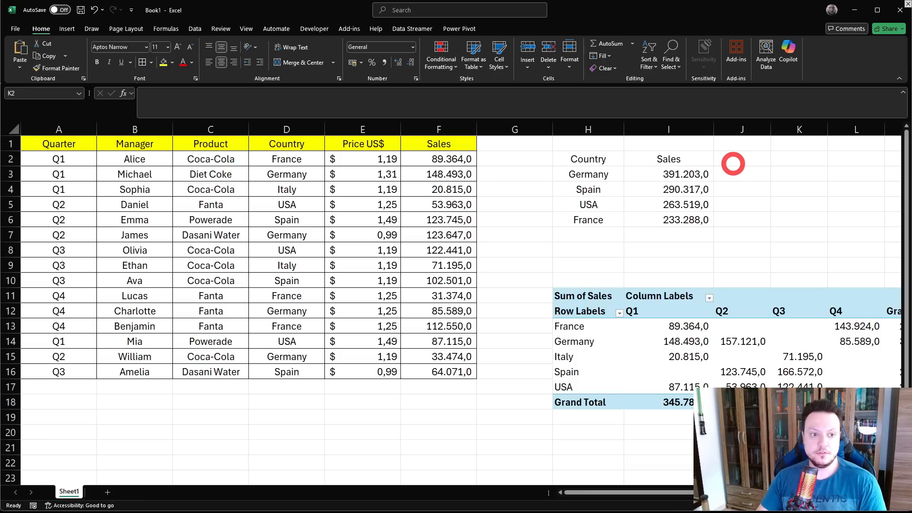
# Enter =PIVOTBY(D1:D16;A1:A16;F1:F16;SUM) in K2 to sum sales by country in rows and quarter in columns
pyautogui.click(791, 160)
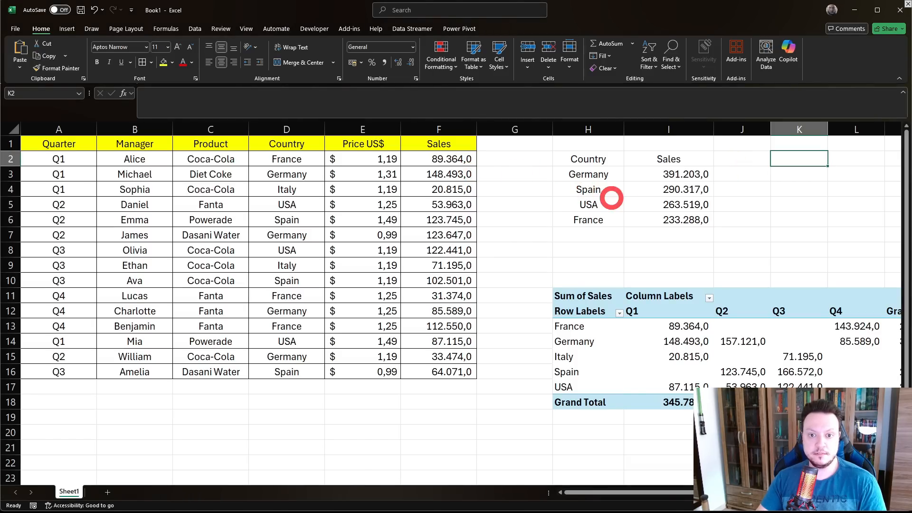
pyautogui.write('=PIVO')
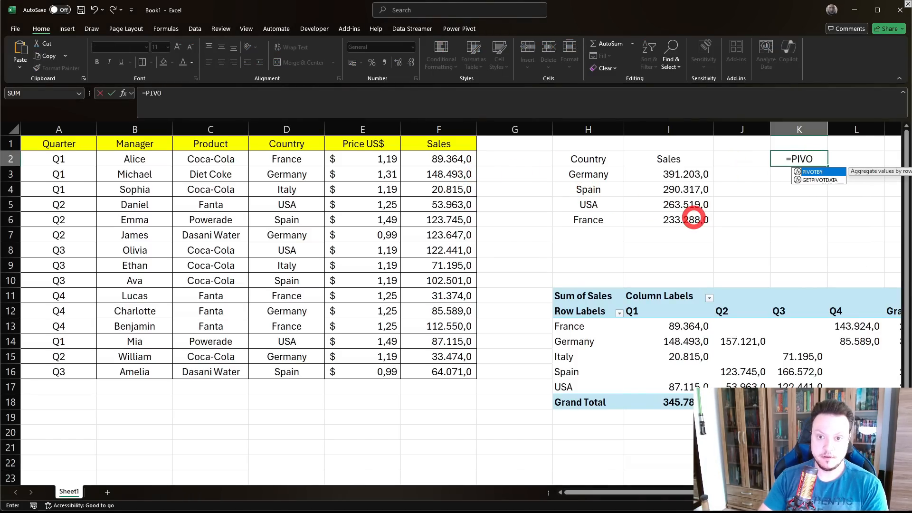
pyautogui.press('Tab')
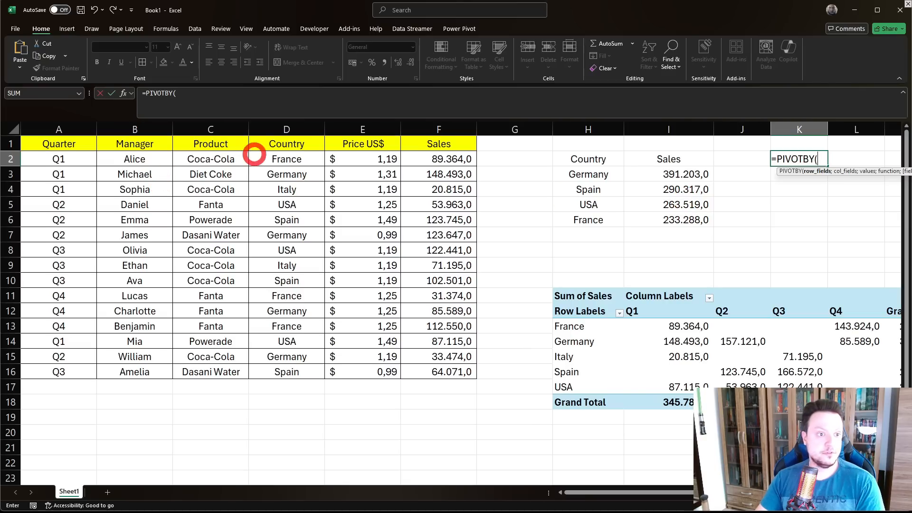
pyautogui.moveTo(275, 143); pyautogui.dragTo(285, 368)
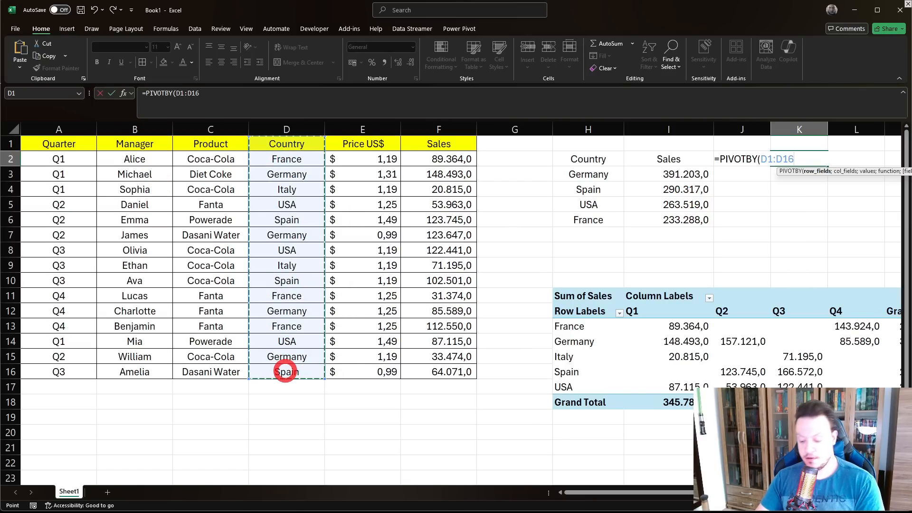
pyautogui.write(';')
pyautogui.moveTo(62, 143); pyautogui.dragTo(60, 371)
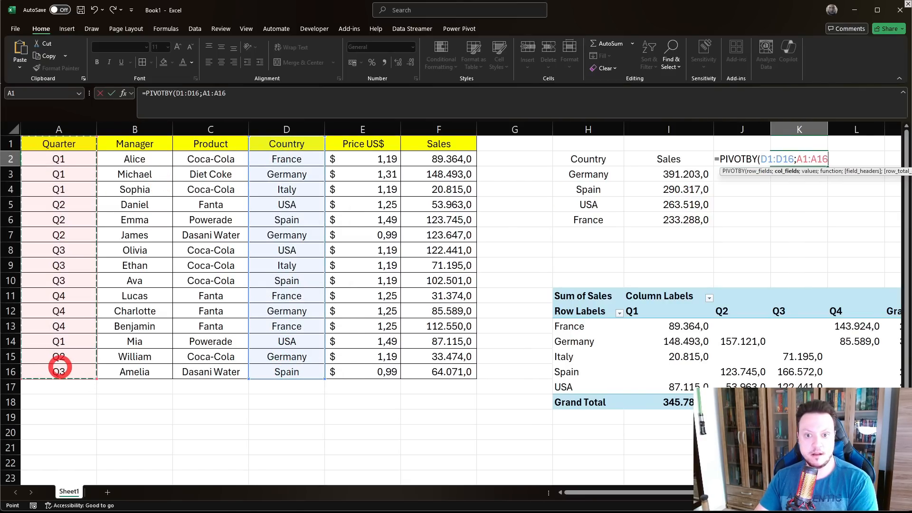
pyautogui.write(';')
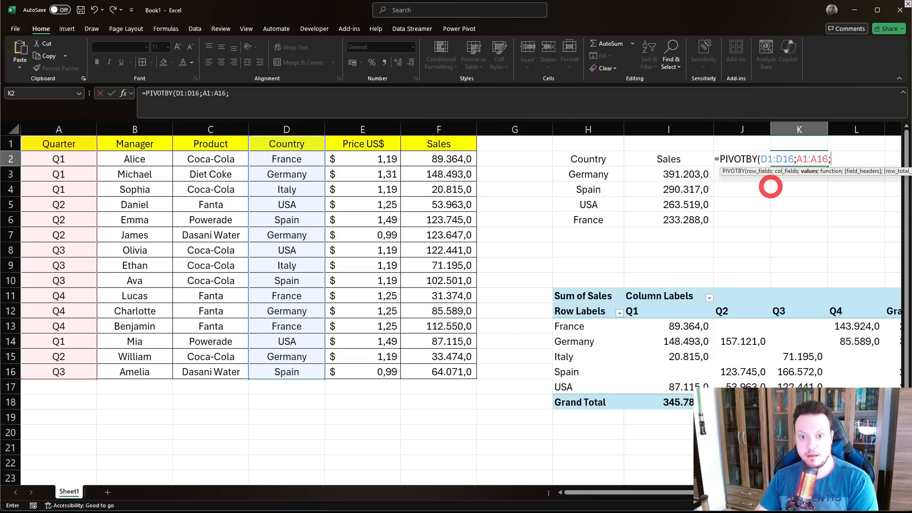
pyautogui.moveTo(434, 144); pyautogui.dragTo(420, 374)
pyautogui.write(';')
pyautogui.press('Tab')
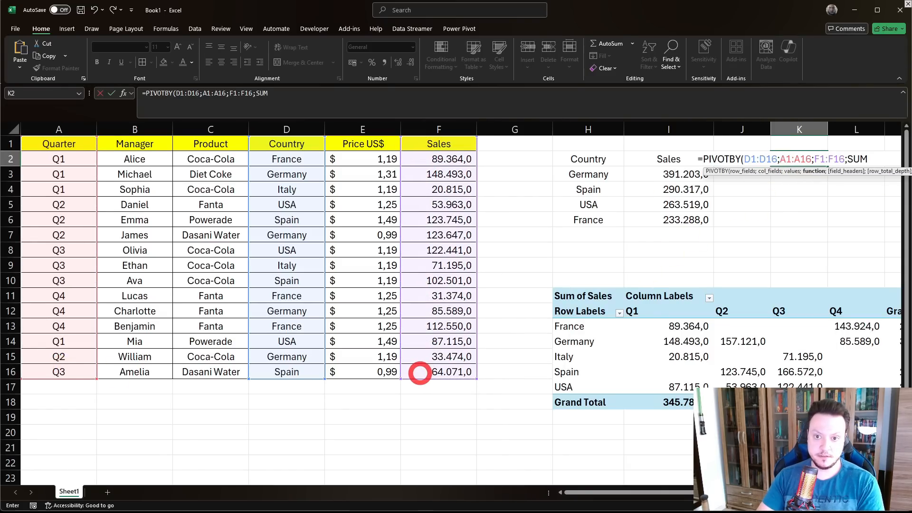
pyautogui.write(')')
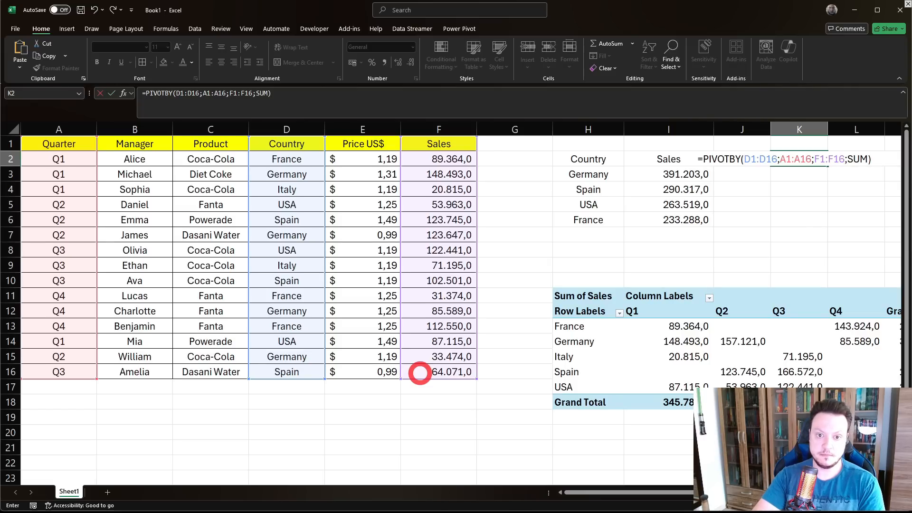
pyautogui.press('Return')
# Format the PIVOTBY sales values in L3:P8 with a thousands separator and one decimal place
pyautogui.moveTo(602, 494); pyautogui.dragTo(698, 495)
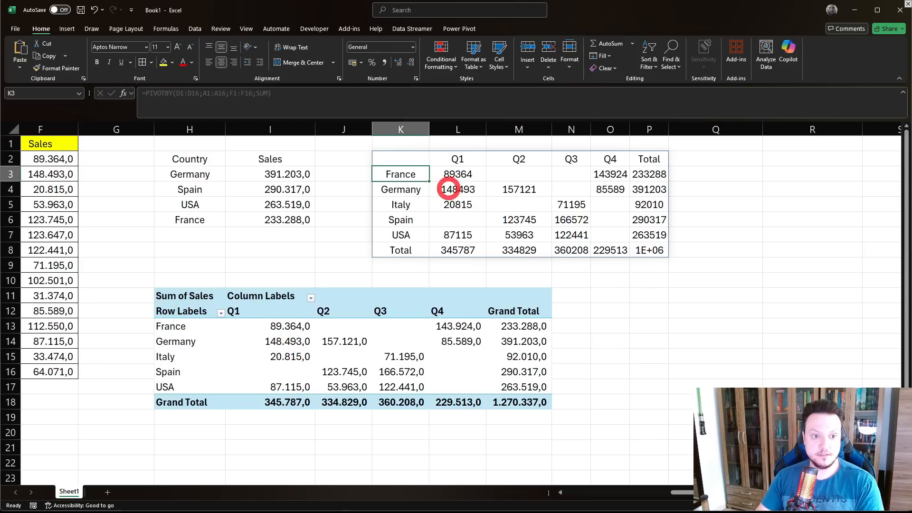
pyautogui.moveTo(451, 176); pyautogui.dragTo(651, 251)
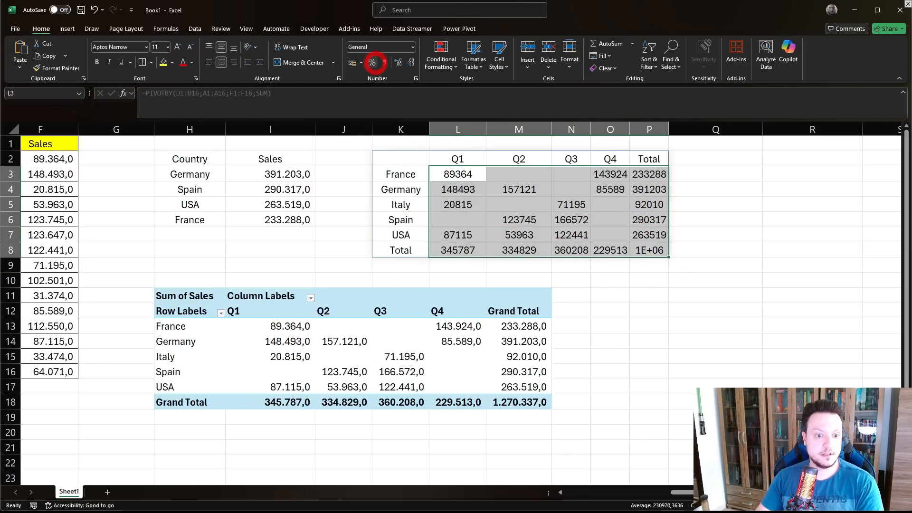
pyautogui.click(384, 62)
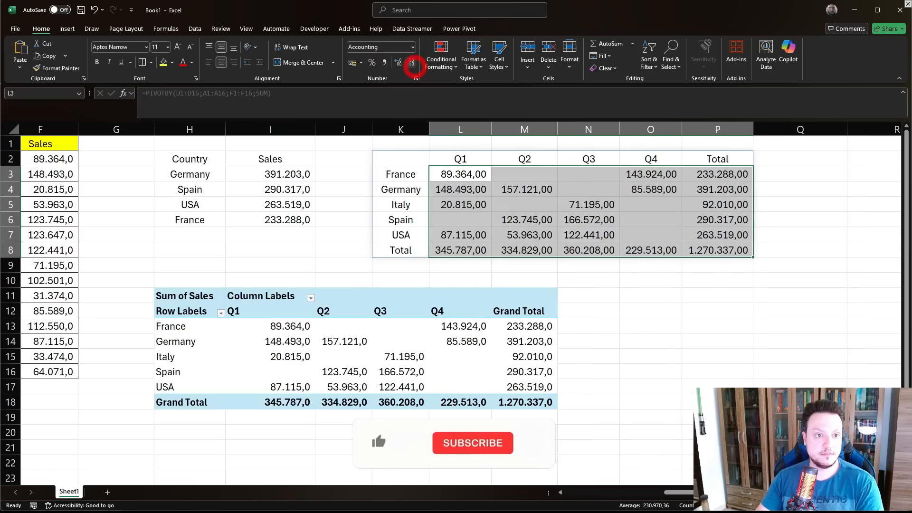
pyautogui.click(410, 63)
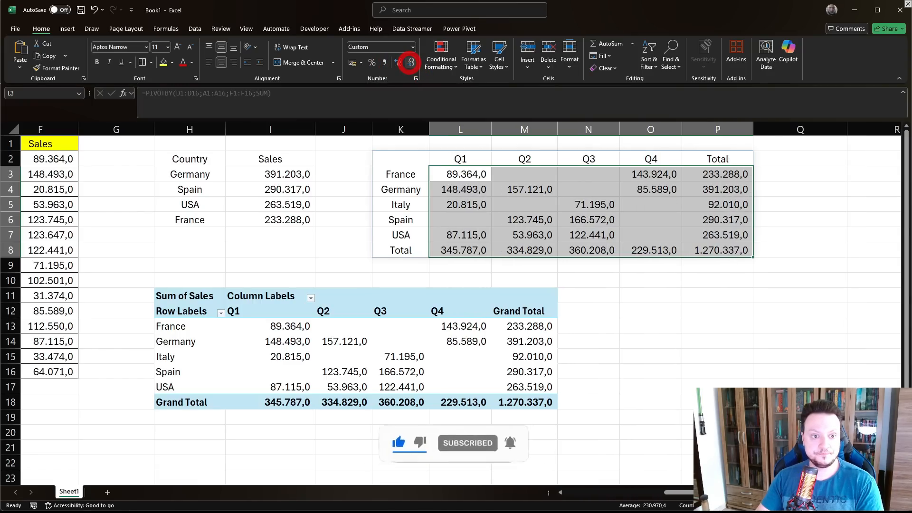
pyautogui.click(690, 297)
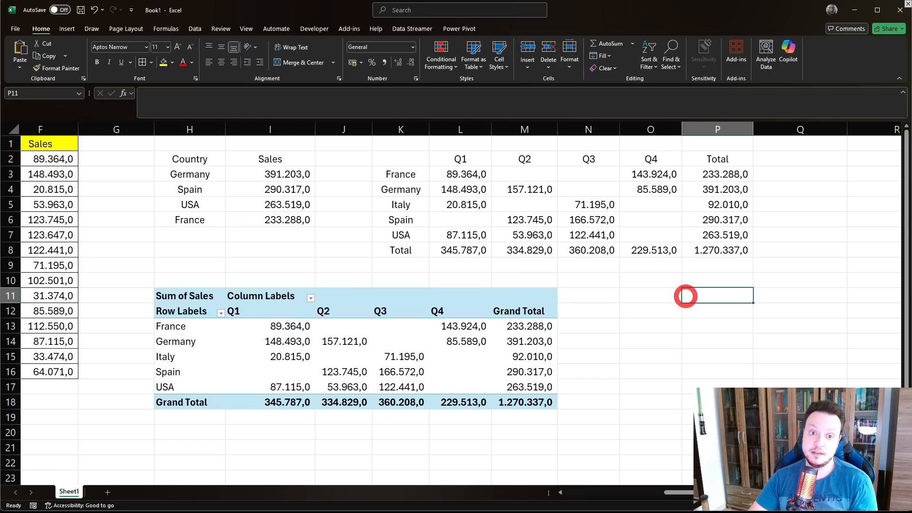
# Set the Sales value of the first France row in F2 to 89364000
pyautogui.press('Left')
pyautogui.press('Left')
pyautogui.press('Left')
pyautogui.press('Left')
pyautogui.press('Left')
pyautogui.press('Left')
pyautogui.press('Left')
pyautogui.press('Left')
pyautogui.press('Left')
pyautogui.press('Left')
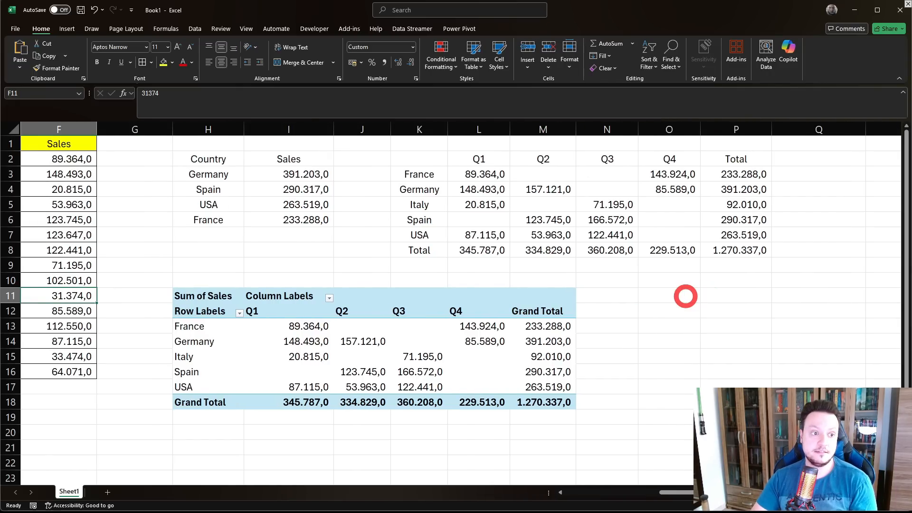
pyautogui.press('Left')
pyautogui.press('Left')
pyautogui.press('Left')
pyautogui.press('Left')
pyautogui.press('Left')
pyautogui.click(435, 159)
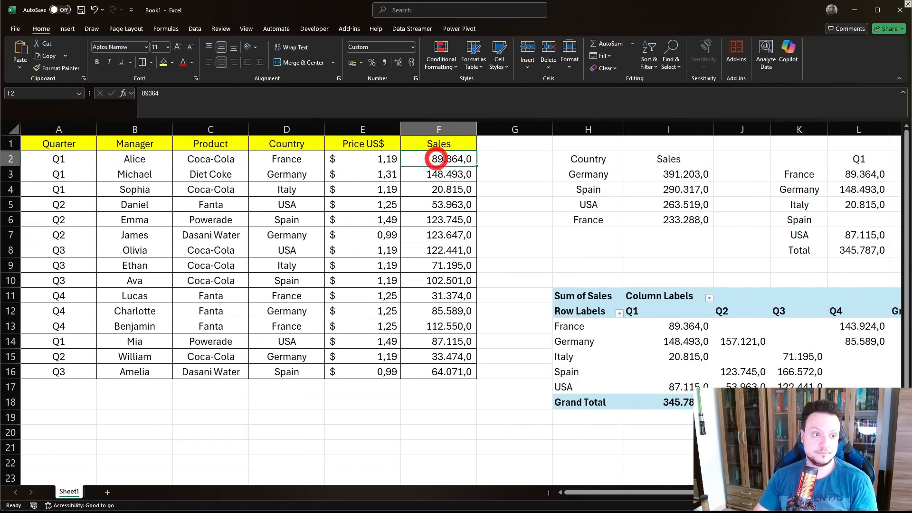
pyautogui.click(207, 96)
pyautogui.press('Return')
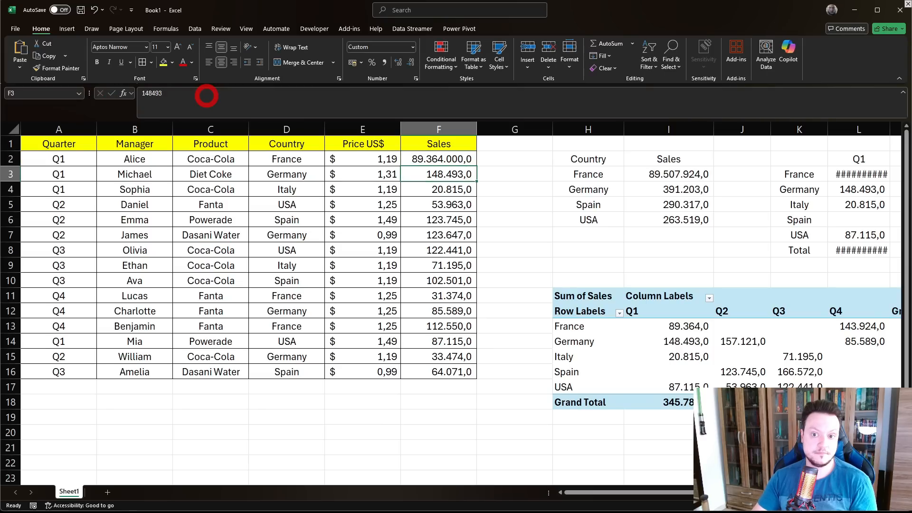
# Compare France's sales in the GROUPBY and PIVOTBY results with the PivotTable after the source data change
pyautogui.press('Right')
pyautogui.press('Right')
pyautogui.press('Right')
pyautogui.press('Right')
pyautogui.press('Right')
pyautogui.press('Right')
pyautogui.press('Right')
pyautogui.press('Right')
pyautogui.press('Right')
pyautogui.press('Right')
pyautogui.press('Right')
pyautogui.press('Right')
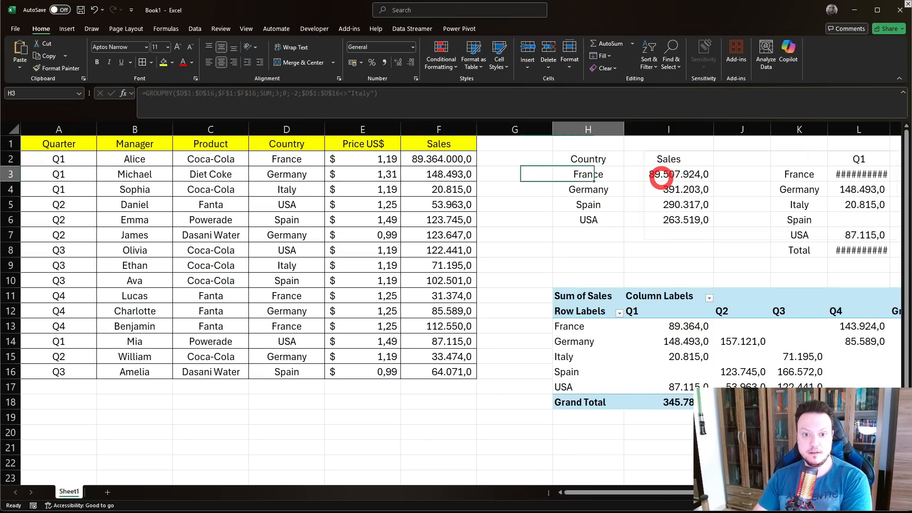
pyautogui.moveTo(432, 129); pyautogui.dragTo(442, 129)
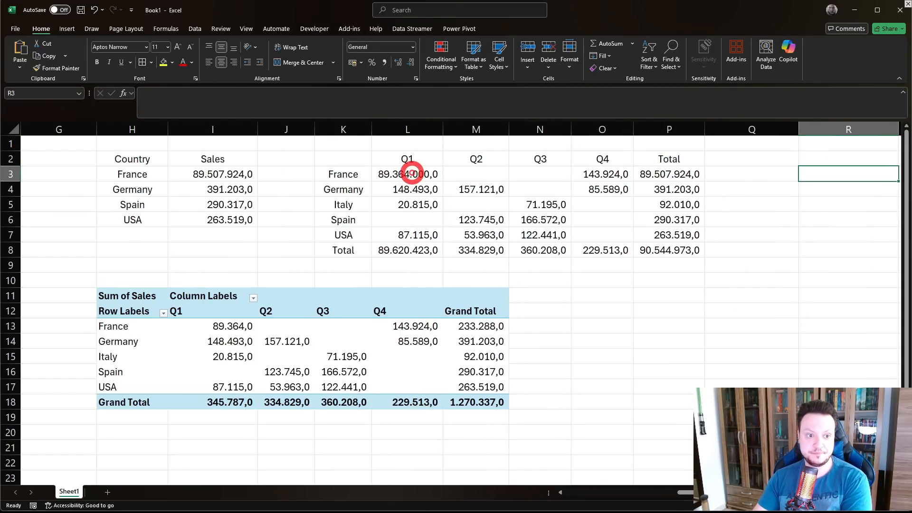
pyautogui.click(414, 174)
pyautogui.press('Left')
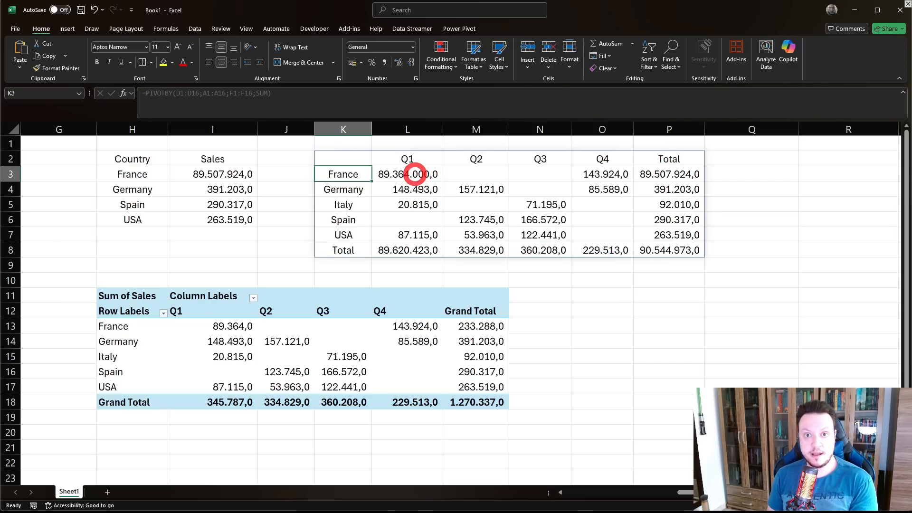
pyautogui.click(411, 174)
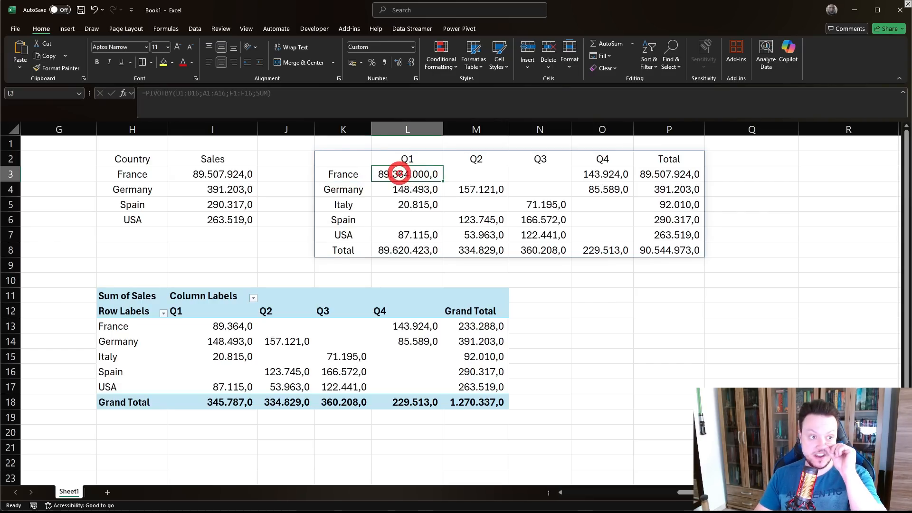
# Open the PIVOTBY formula in K2 for editing at its range arguments
pyautogui.click(323, 161)
pyautogui.click(205, 93)
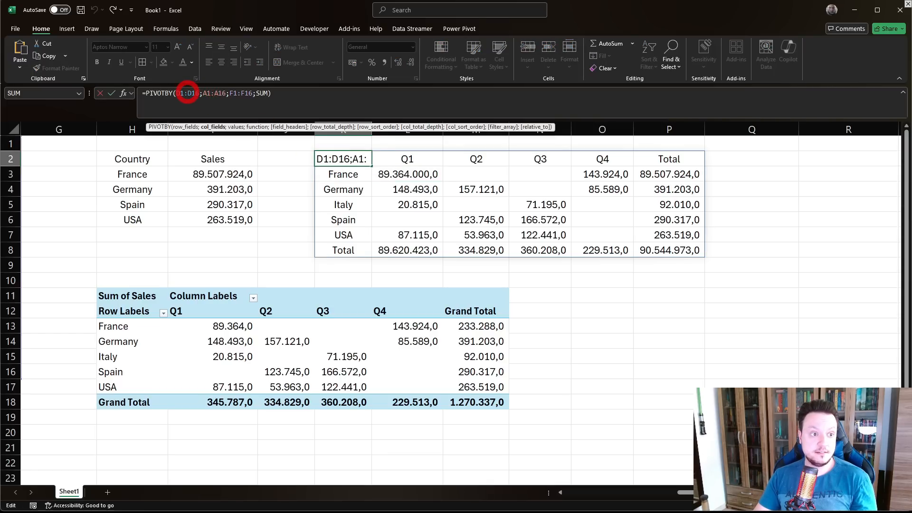